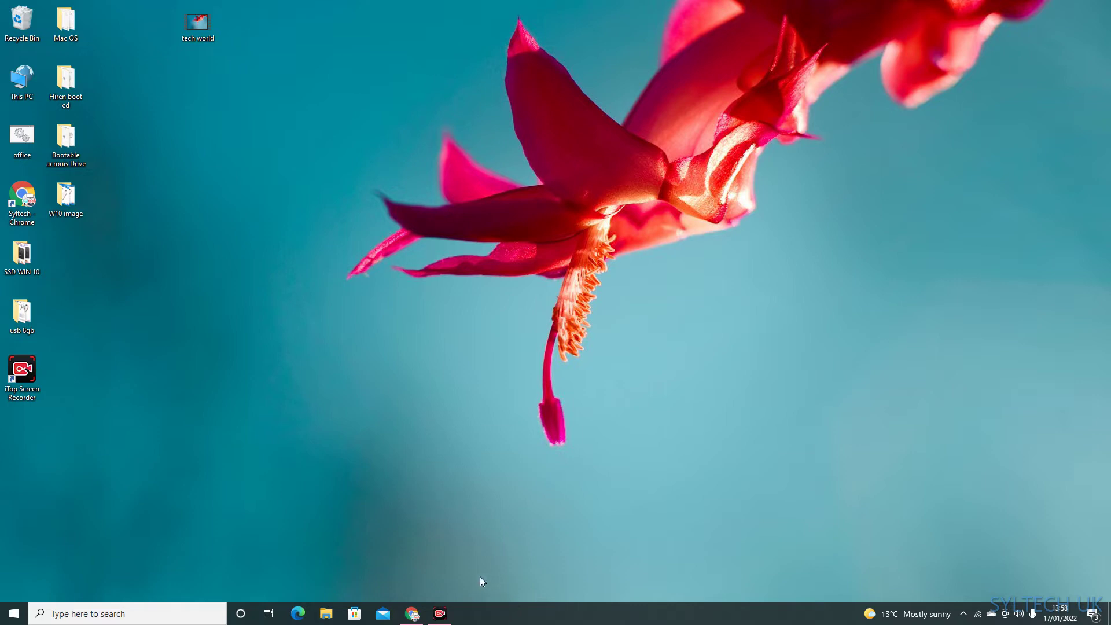
Bring Chrome back and search Google for 'hiren boot cd'.
{"action": "left_click", "coordinate": [412, 613]}
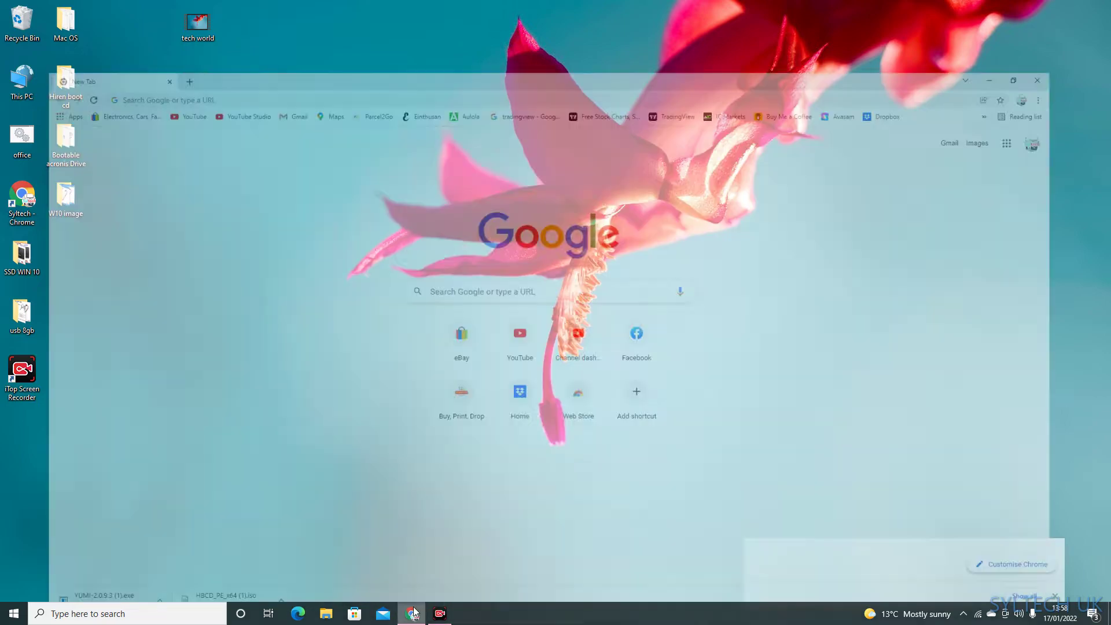
{"action": "left_click", "coordinate": [154, 25]}
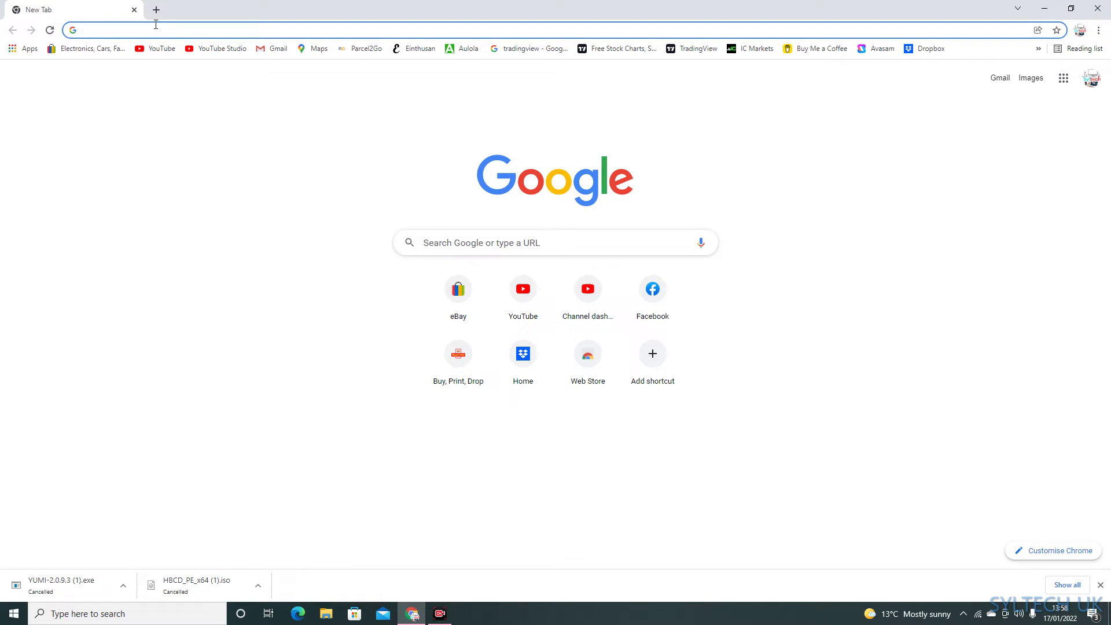
{"action": "type", "text": "hi"}
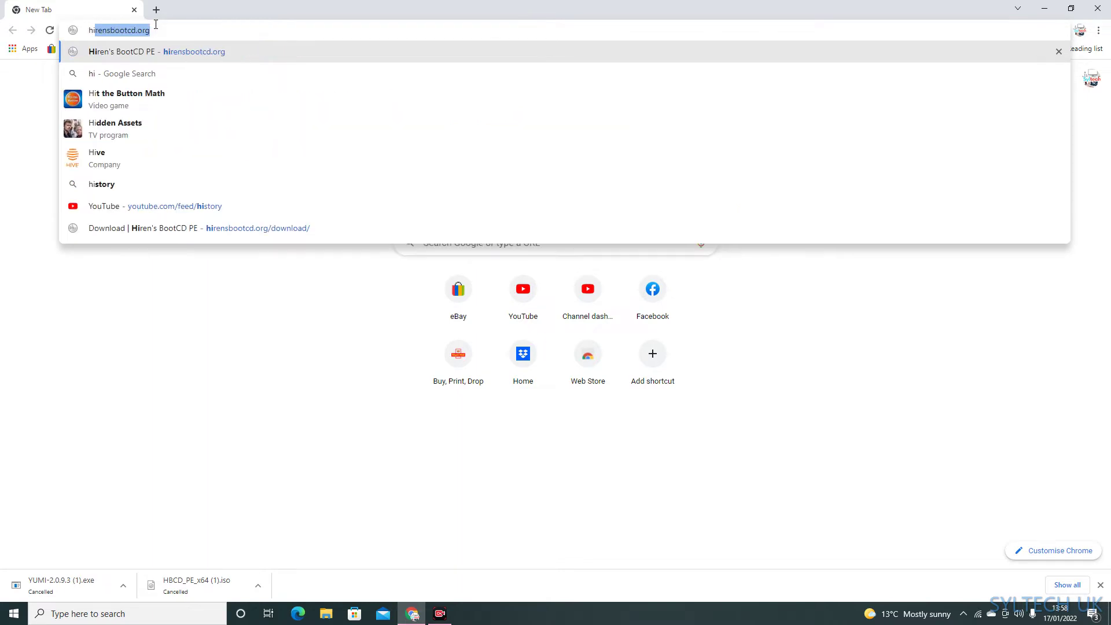
{"action": "type", "text": "ren b"}
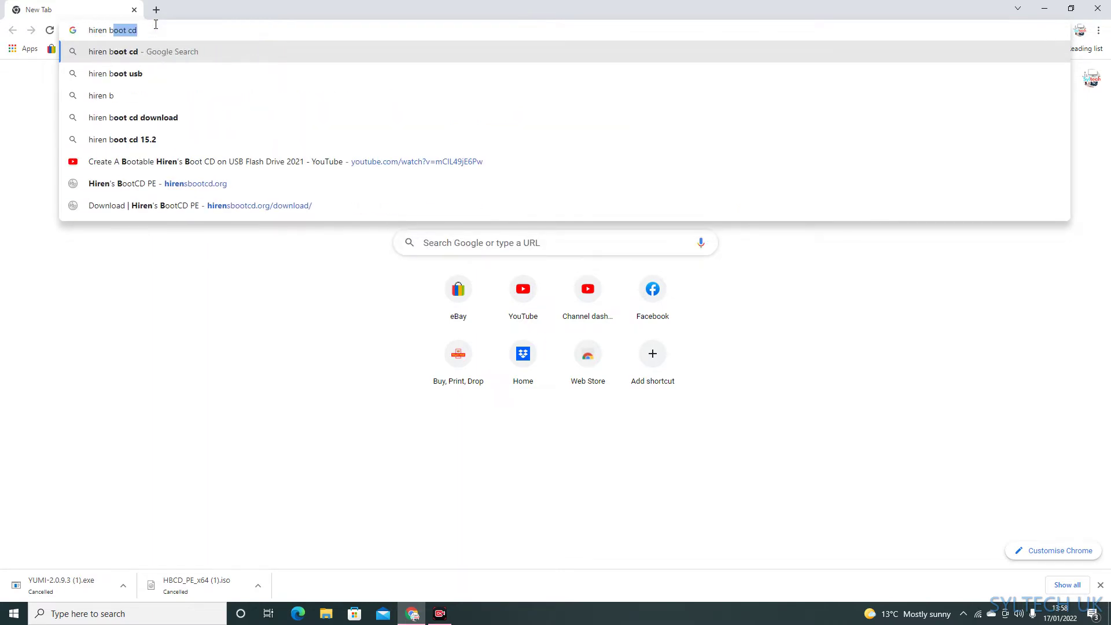
{"action": "type", "text": "oot cd"}
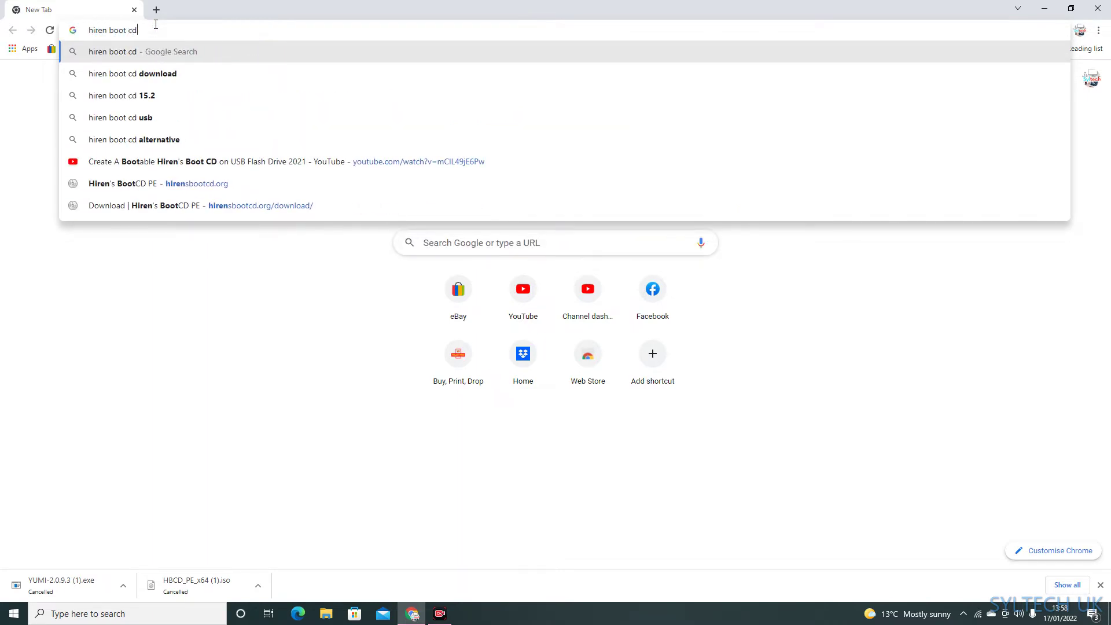
{"action": "key", "text": "Return"}
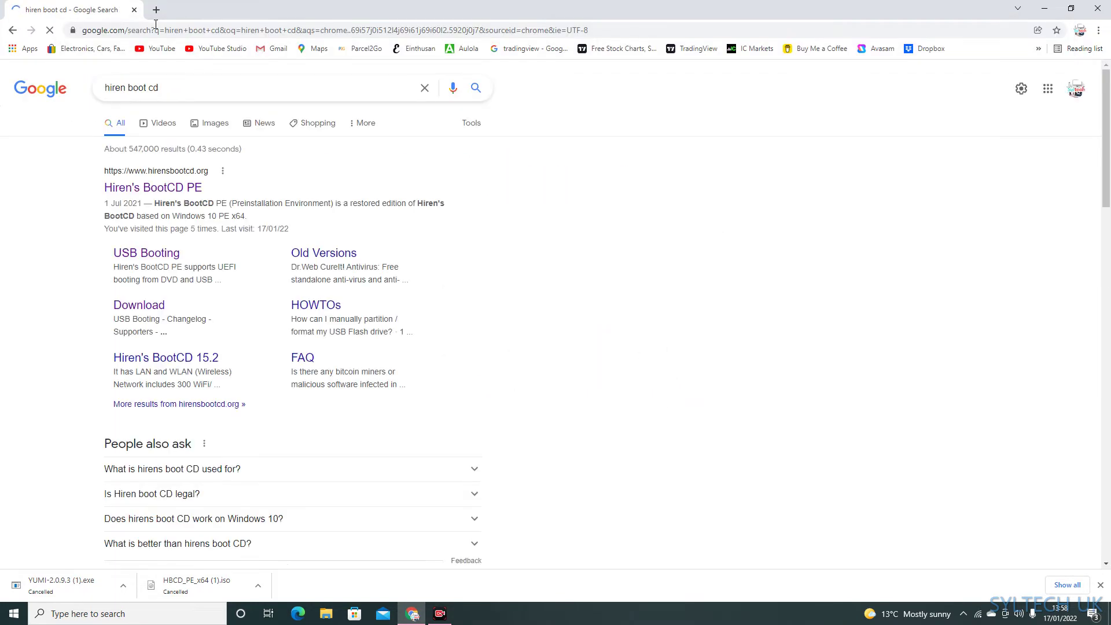
Open the Hiren's BootCD PE website and go to its Download page.
{"action": "left_click", "coordinate": [121, 193]}
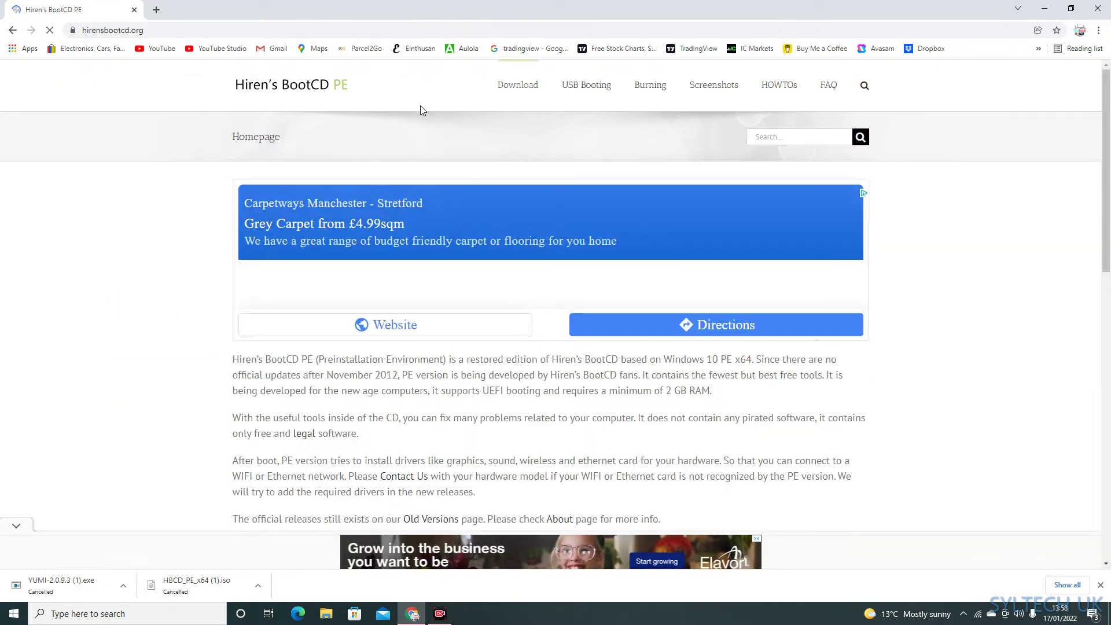
{"action": "scroll", "coordinate": [532, 206], "scroll_direction": "down", "scroll_amount": 9}
{"action": "scroll", "coordinate": [532, 196], "scroll_direction": "down", "scroll_amount": 5}
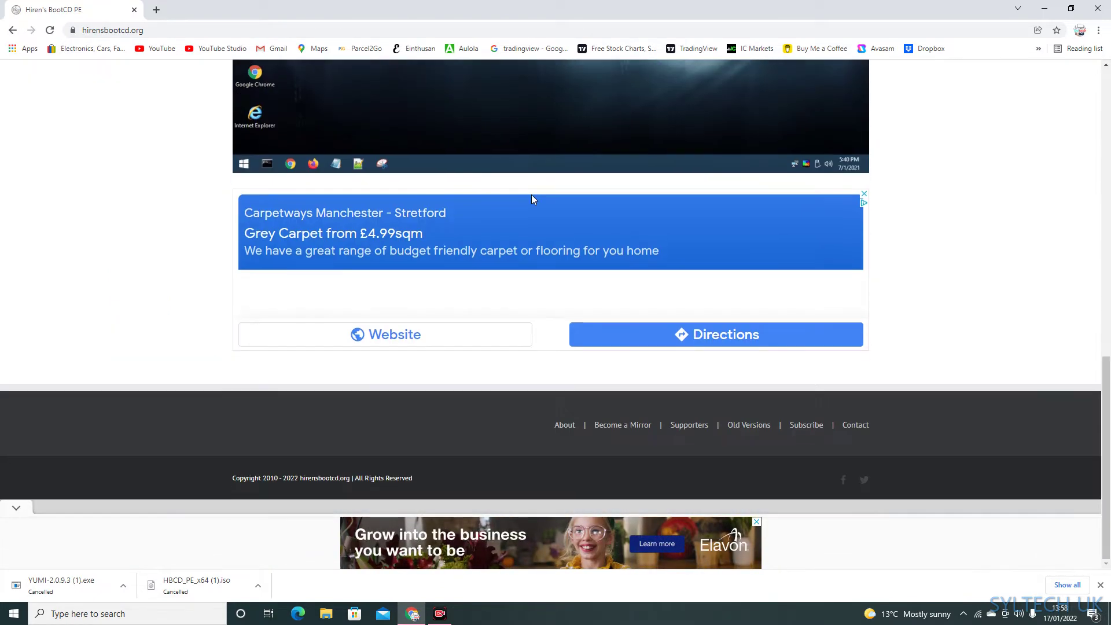
{"action": "scroll", "coordinate": [536, 195], "scroll_direction": "up", "scroll_amount": 2}
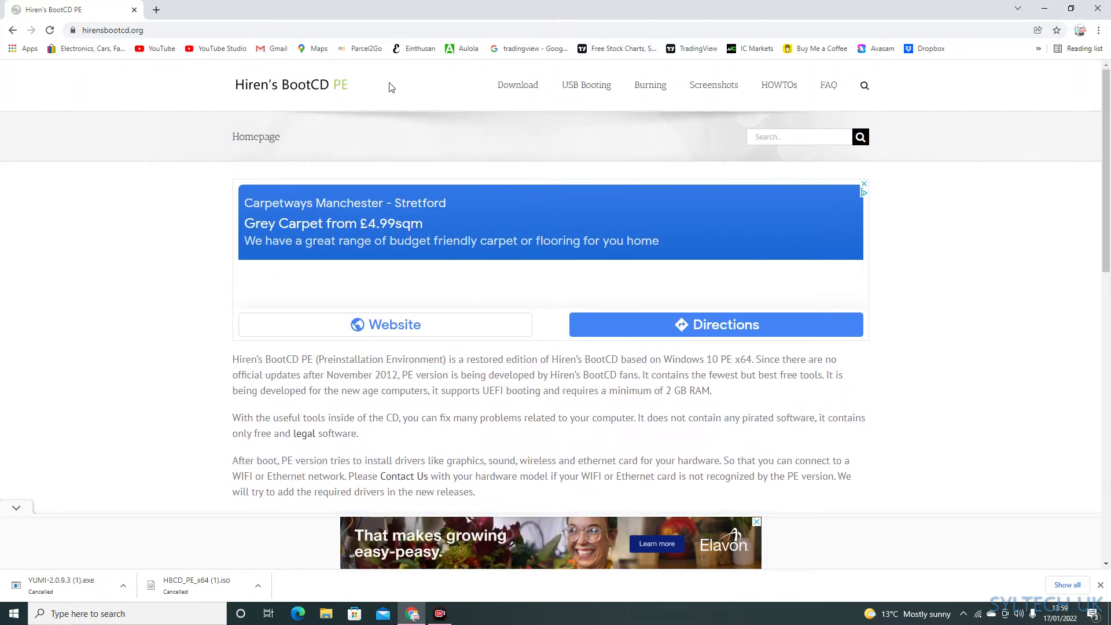
{"action": "left_click", "coordinate": [517, 85]}
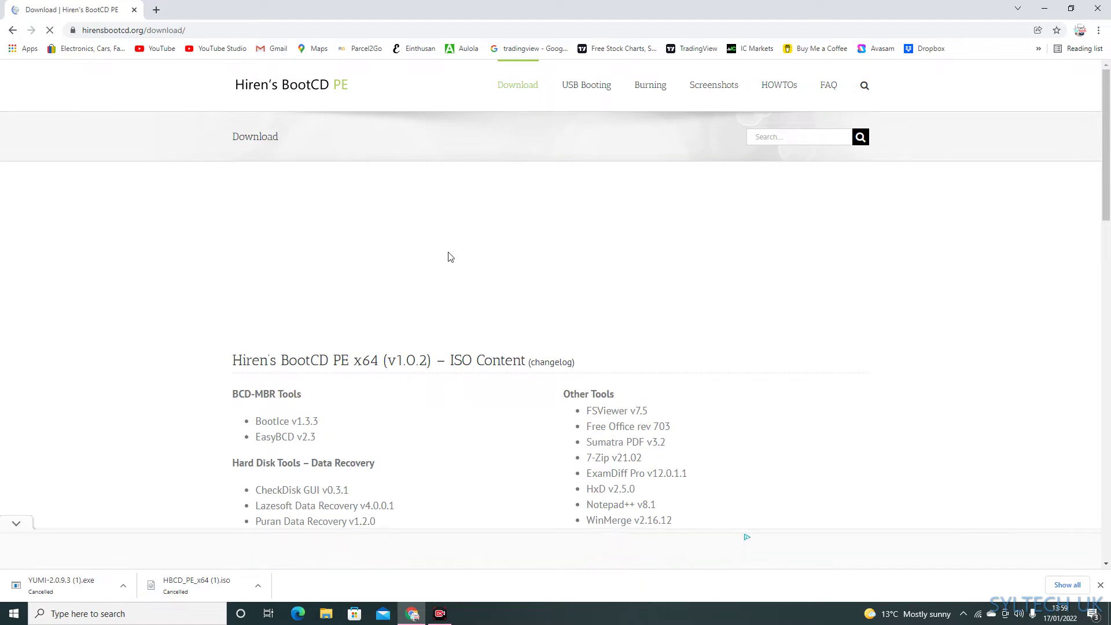
Start downloading HBCD_PE_x64.iso and open a new browser tab.
{"action": "scroll", "coordinate": [376, 270], "scroll_direction": "down", "scroll_amount": 5}
{"action": "scroll", "coordinate": [394, 272], "scroll_direction": "down", "scroll_amount": 16}
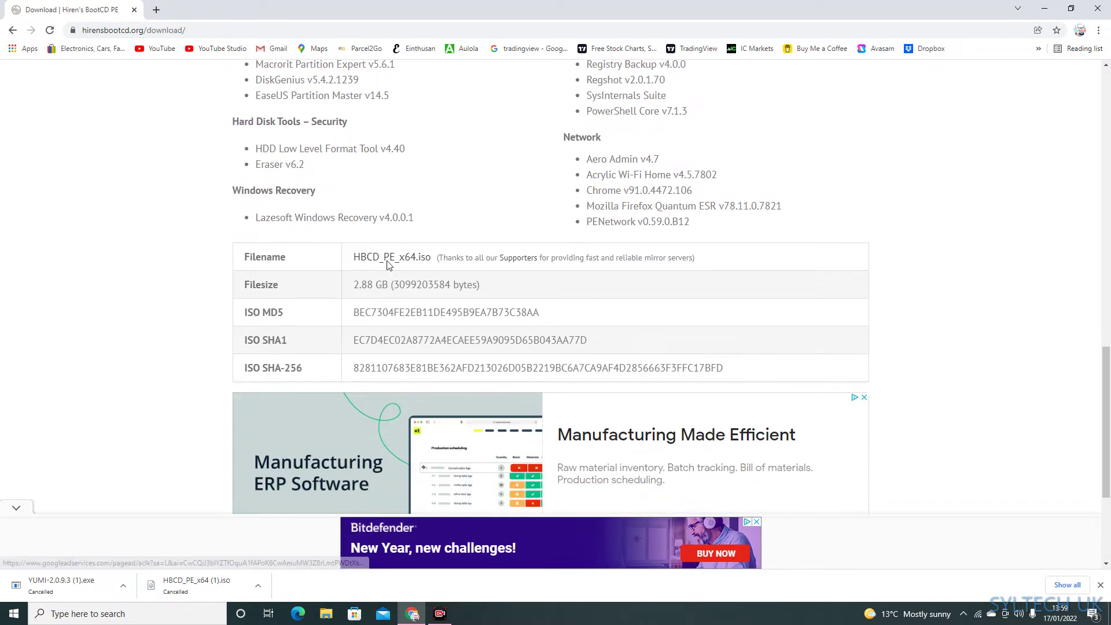
{"action": "scroll", "coordinate": [280, 271], "scroll_direction": "up", "scroll_amount": 2}
{"action": "scroll", "coordinate": [280, 270], "scroll_direction": "up", "scroll_amount": 1}
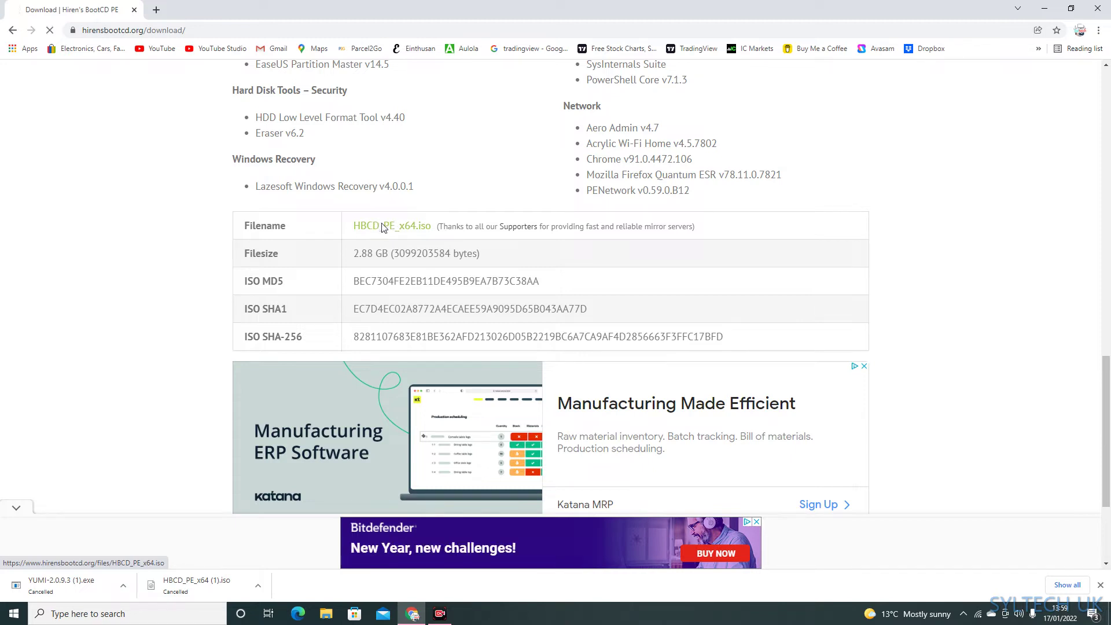
{"action": "left_click", "coordinate": [382, 226]}
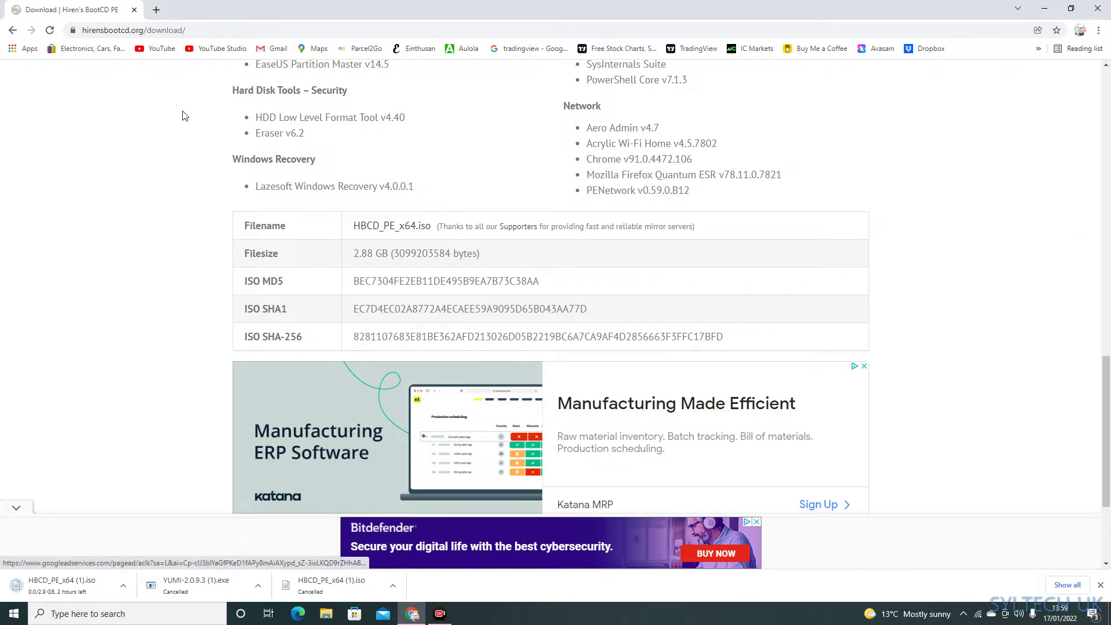
{"action": "left_click", "coordinate": [156, 10]}
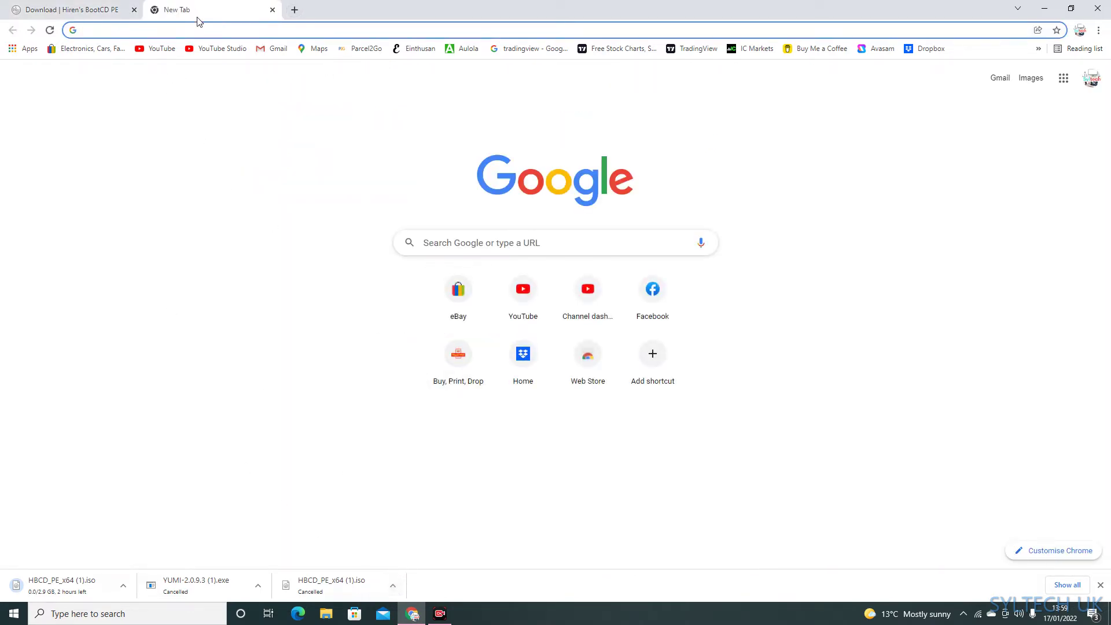
Search for 'yumi bootable' and open the pendrivelinux.com YUMI – Multiboot USB Creator page.
{"action": "left_click", "coordinate": [165, 29]}
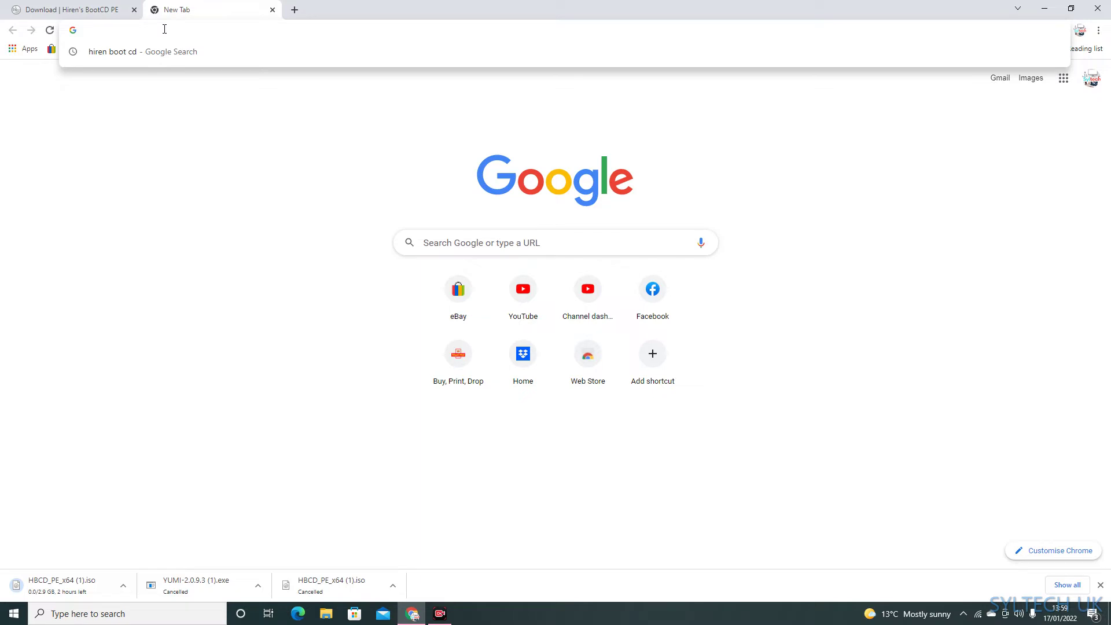
{"action": "type", "text": "yumi"}
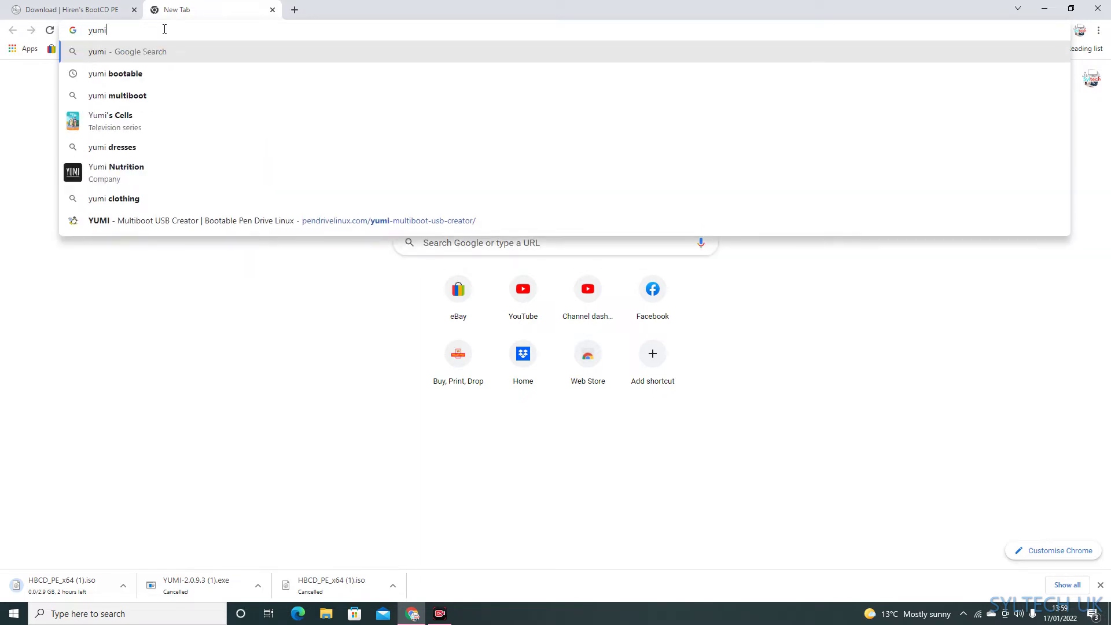
{"action": "left_click", "coordinate": [137, 77]}
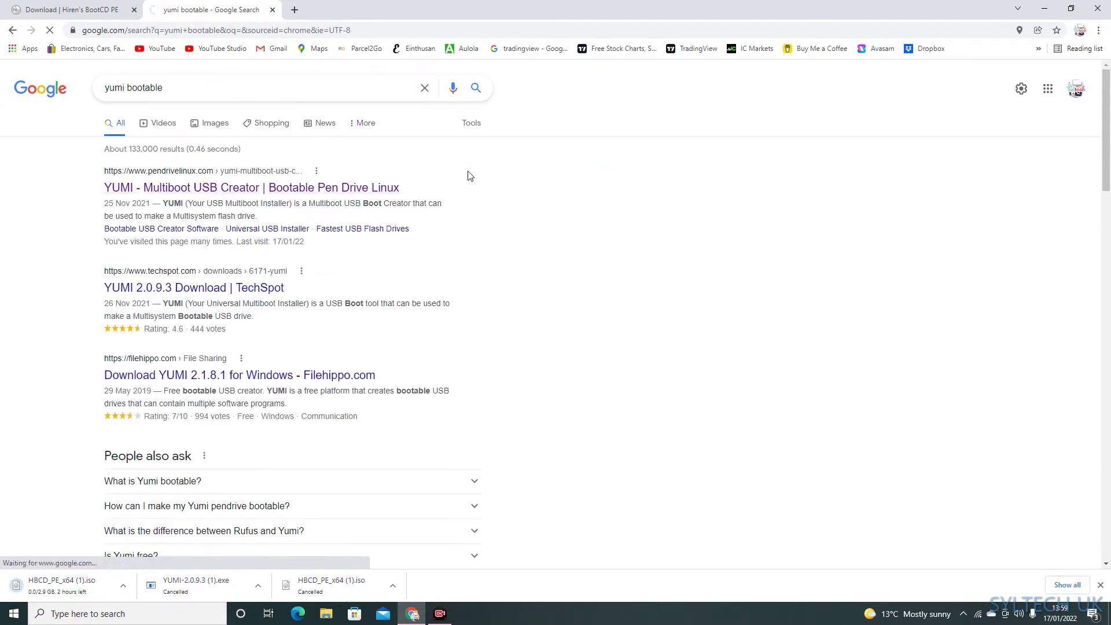
{"action": "left_click", "coordinate": [261, 187]}
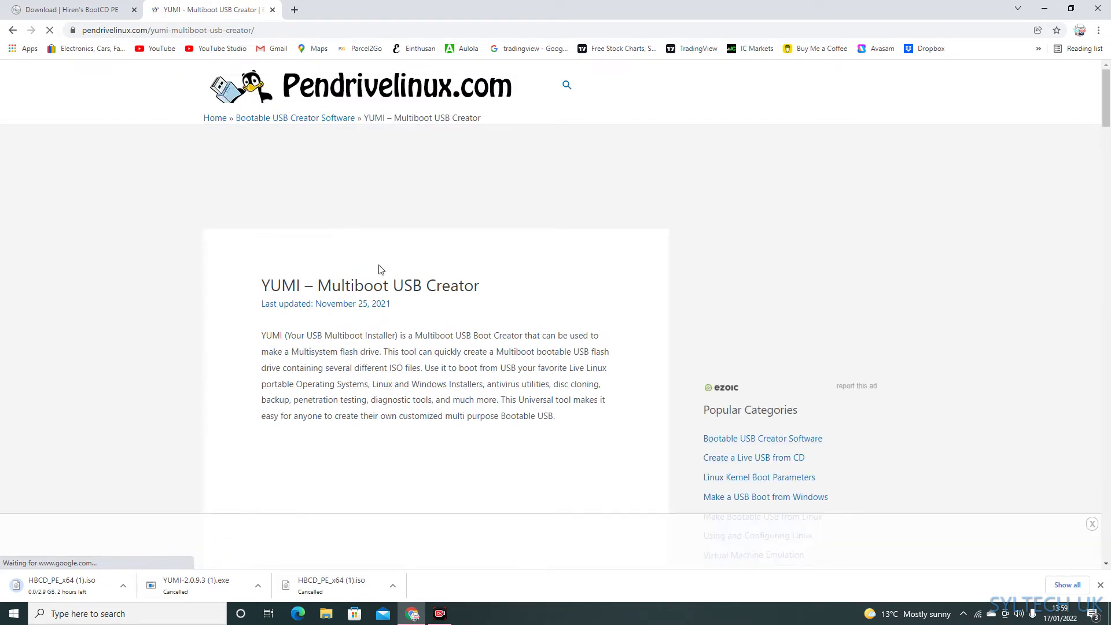
Start downloading the YUMI Legacy installer (YUMI-2.0.9.3.exe) from Pendrivelinux.com.
{"action": "scroll", "coordinate": [380, 269], "scroll_direction": "down", "scroll_amount": 5}
{"action": "scroll", "coordinate": [380, 269], "scroll_direction": "up", "scroll_amount": 4}
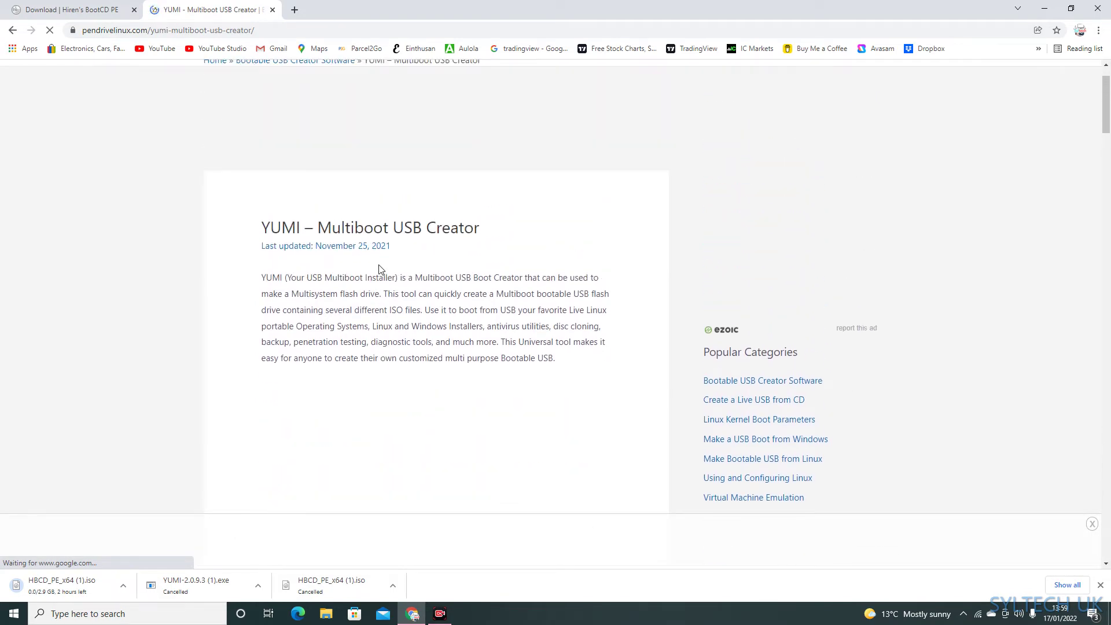
{"action": "scroll", "coordinate": [380, 269], "scroll_direction": "down", "scroll_amount": 7}
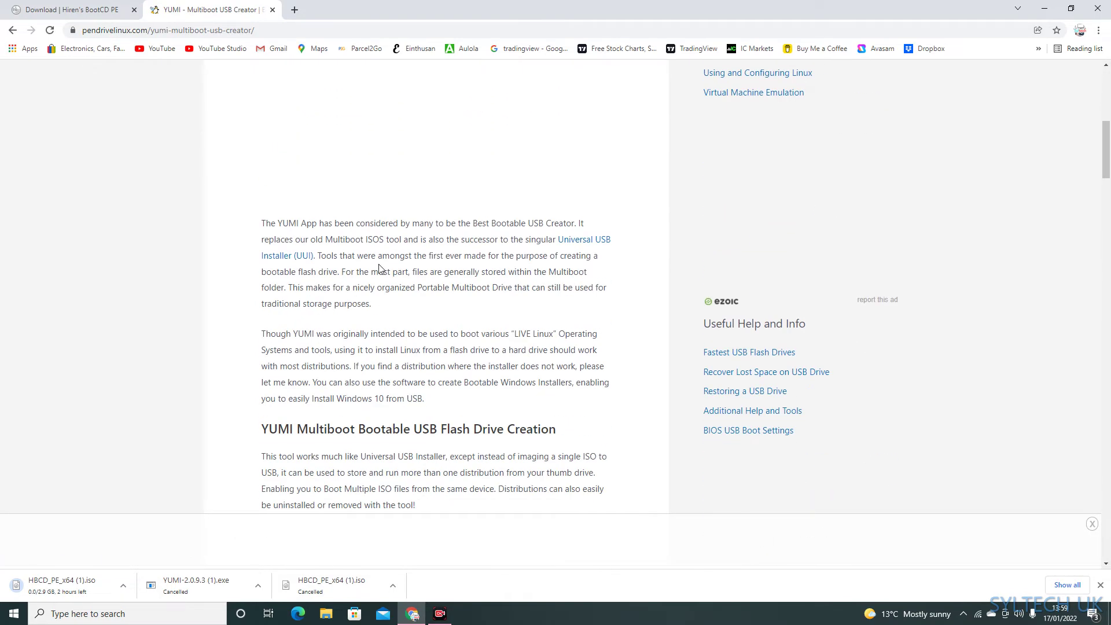
{"action": "scroll", "coordinate": [380, 269], "scroll_direction": "down", "scroll_amount": 2}
{"action": "scroll", "coordinate": [380, 269], "scroll_direction": "down", "scroll_amount": 10}
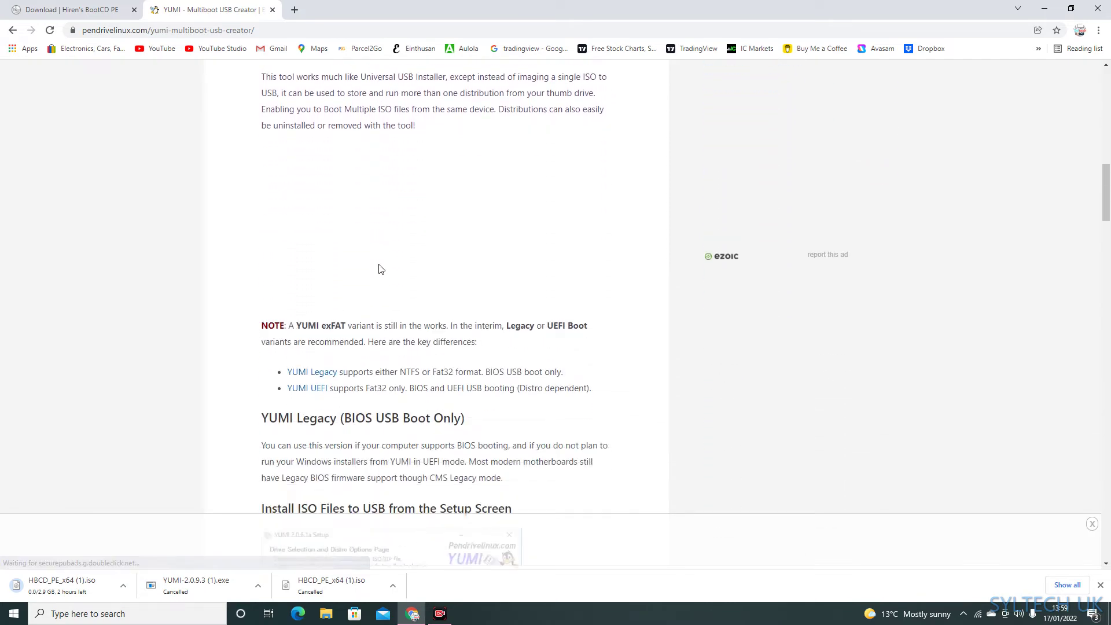
{"action": "scroll", "coordinate": [380, 269], "scroll_direction": "down", "scroll_amount": 11}
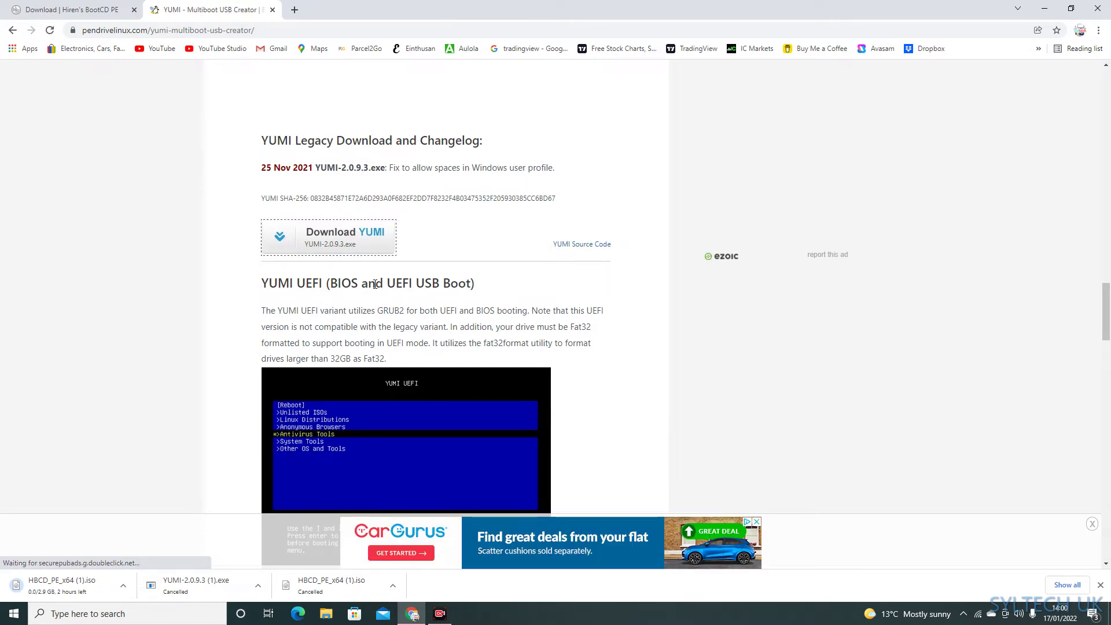
{"action": "left_click", "coordinate": [280, 248]}
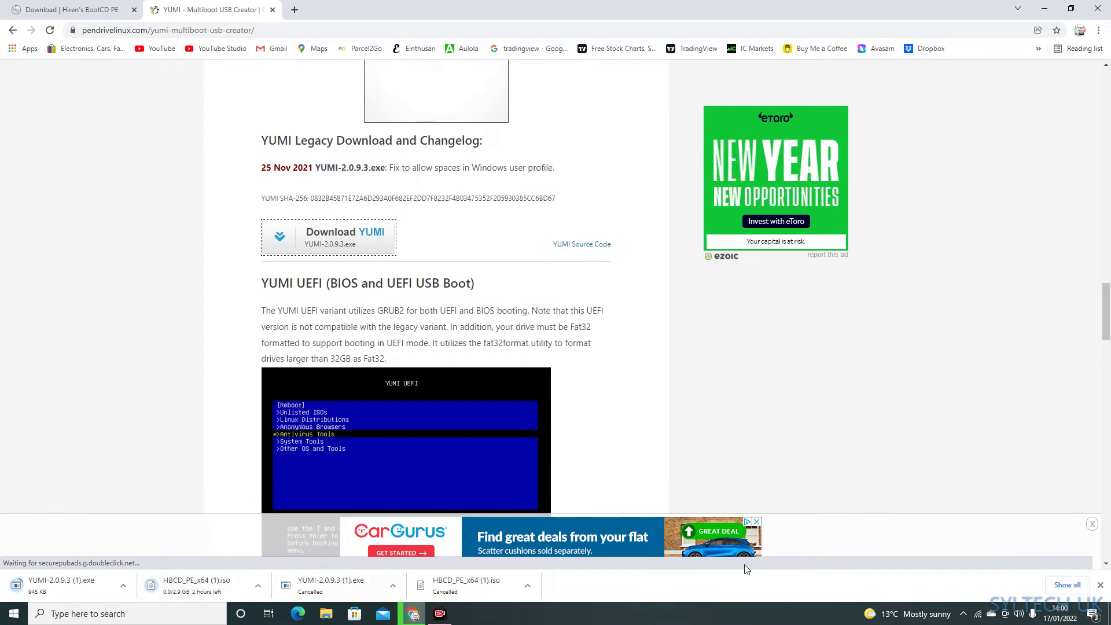
Cancel both the HBCD_PE_x64.iso and YUMI downloads, then minimize Chrome.
{"action": "right_click", "coordinate": [203, 587]}
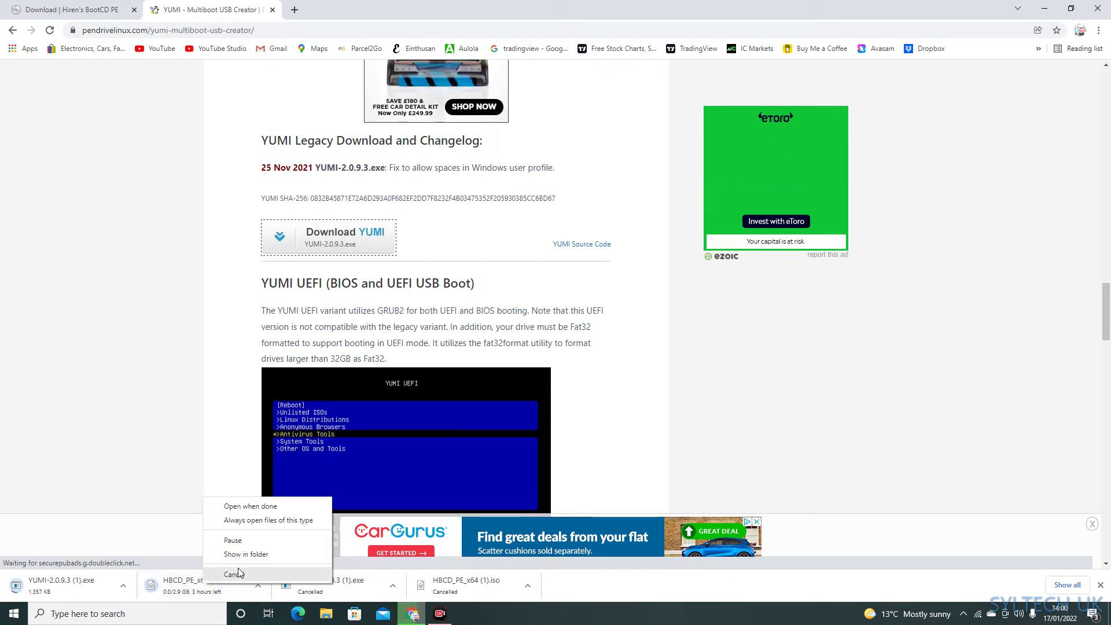
{"action": "left_click", "coordinate": [219, 573]}
{"action": "right_click", "coordinate": [50, 586]}
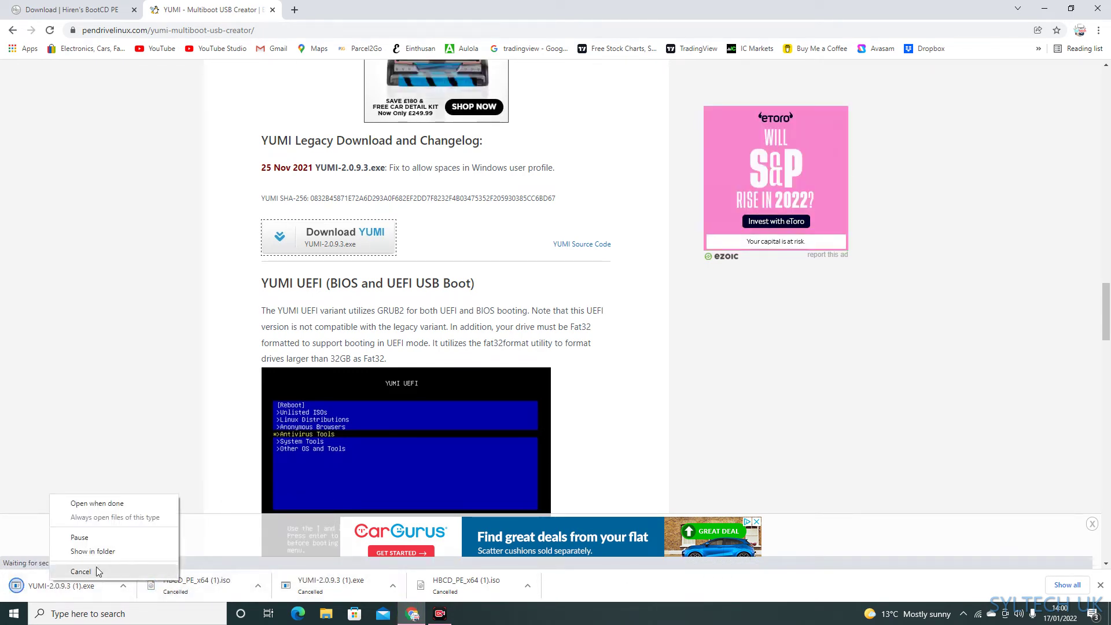
{"action": "left_click", "coordinate": [68, 572]}
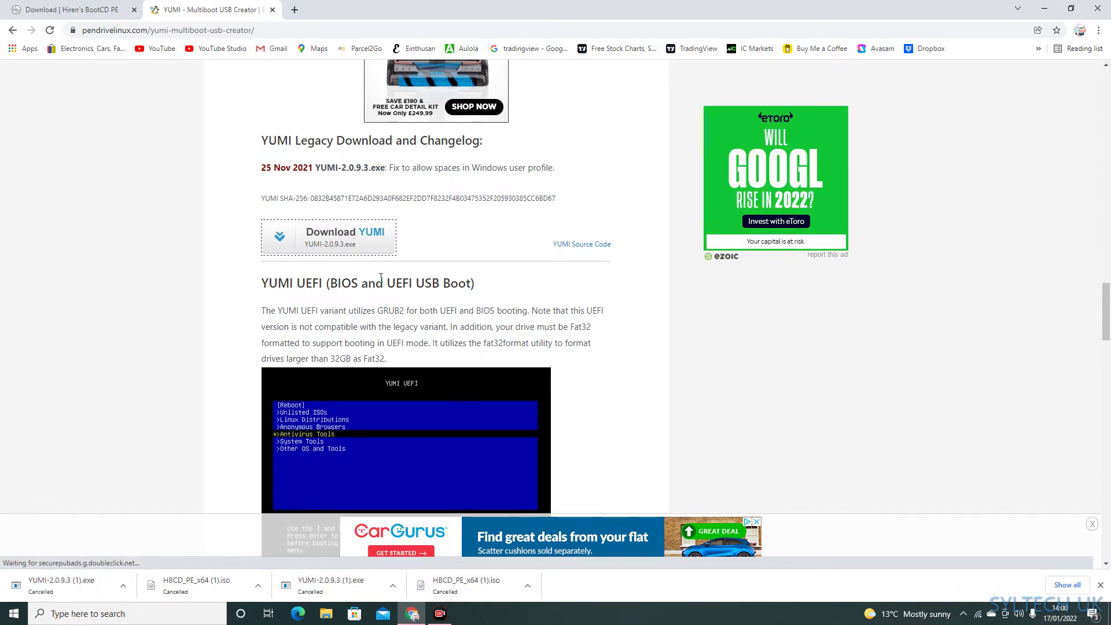
{"action": "left_click", "coordinate": [1049, 10]}
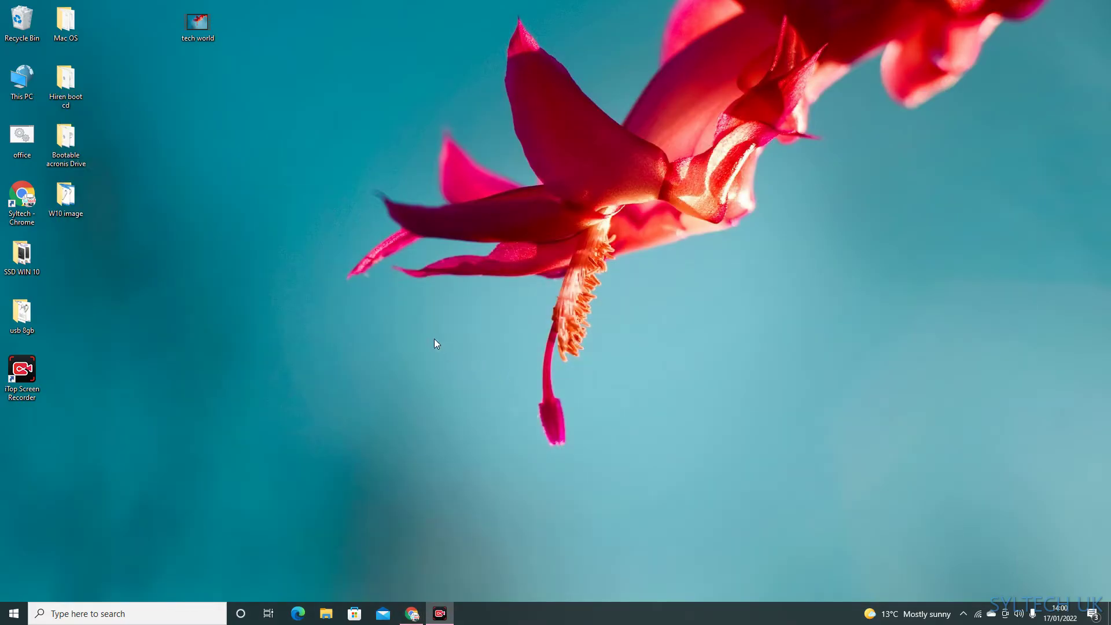
Open the desktop's Hiren boot cd folder and bring up YUMI-2.0.9.3's context menu.
{"action": "double_click", "coordinate": [66, 84]}
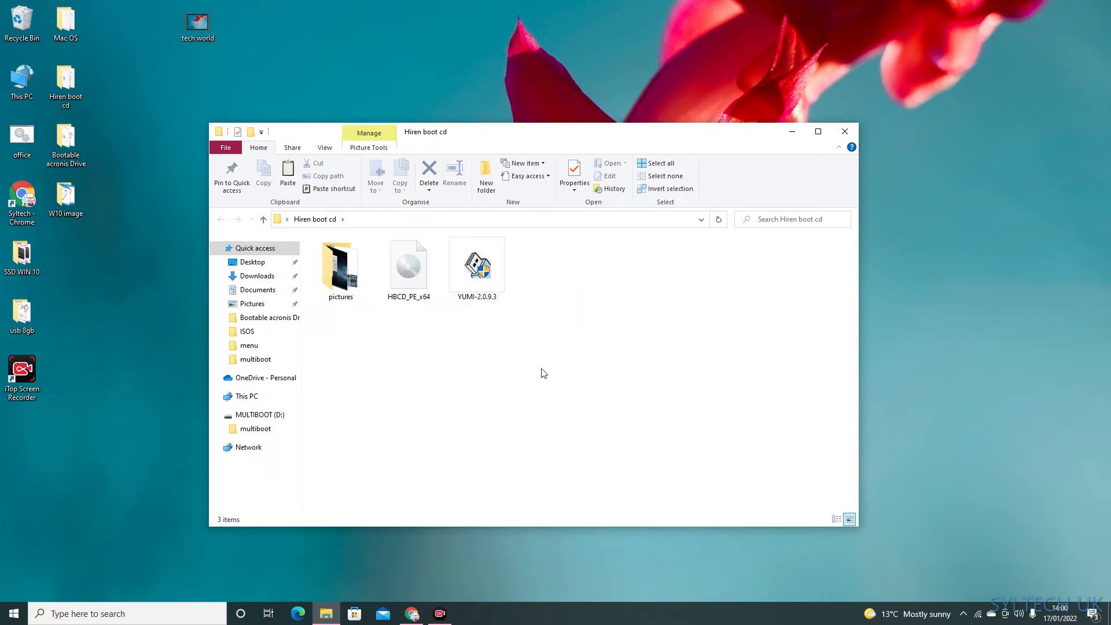
{"action": "right_click", "coordinate": [484, 282]}
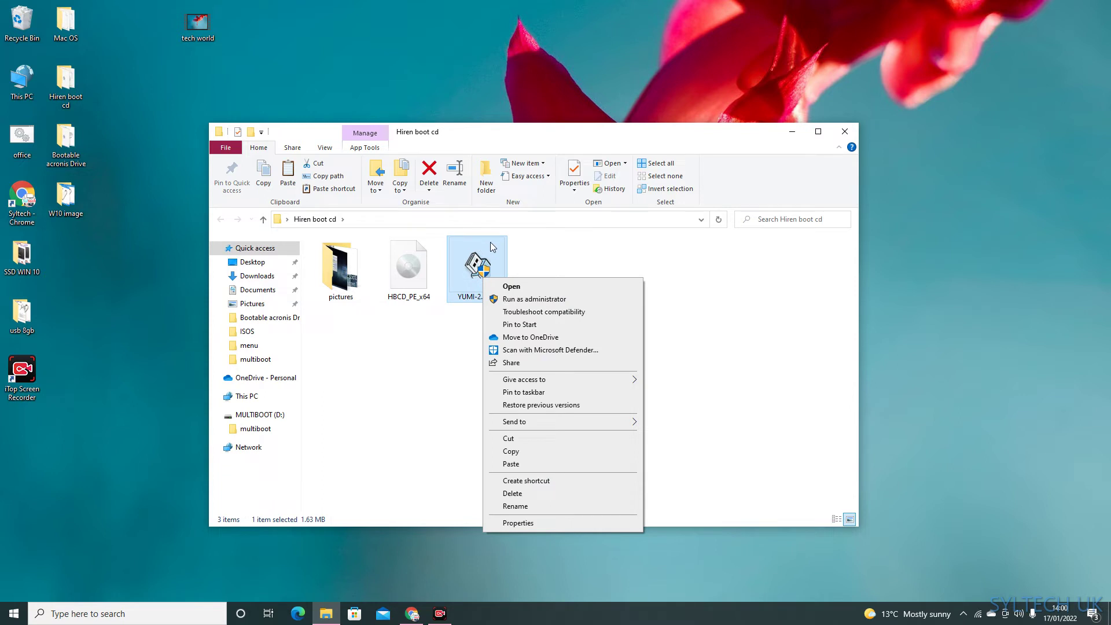
Run YUMI as administrator, accept the licence, and target D:\ MULTIBOOT with NTFS formatting.
{"action": "left_click", "coordinate": [539, 299]}
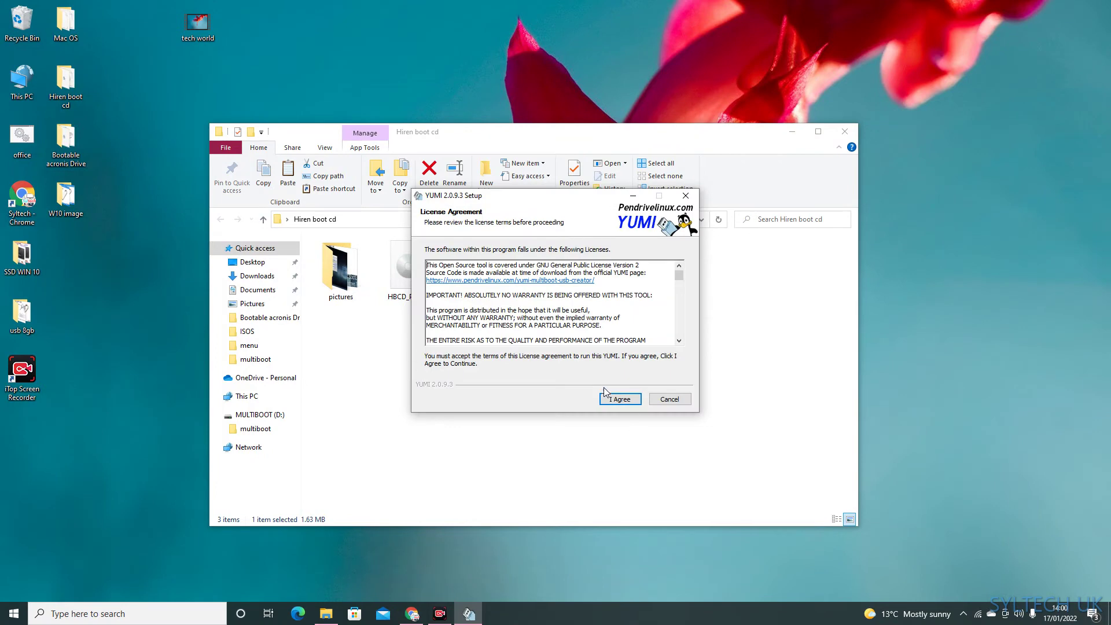
{"action": "left_click", "coordinate": [619, 399]}
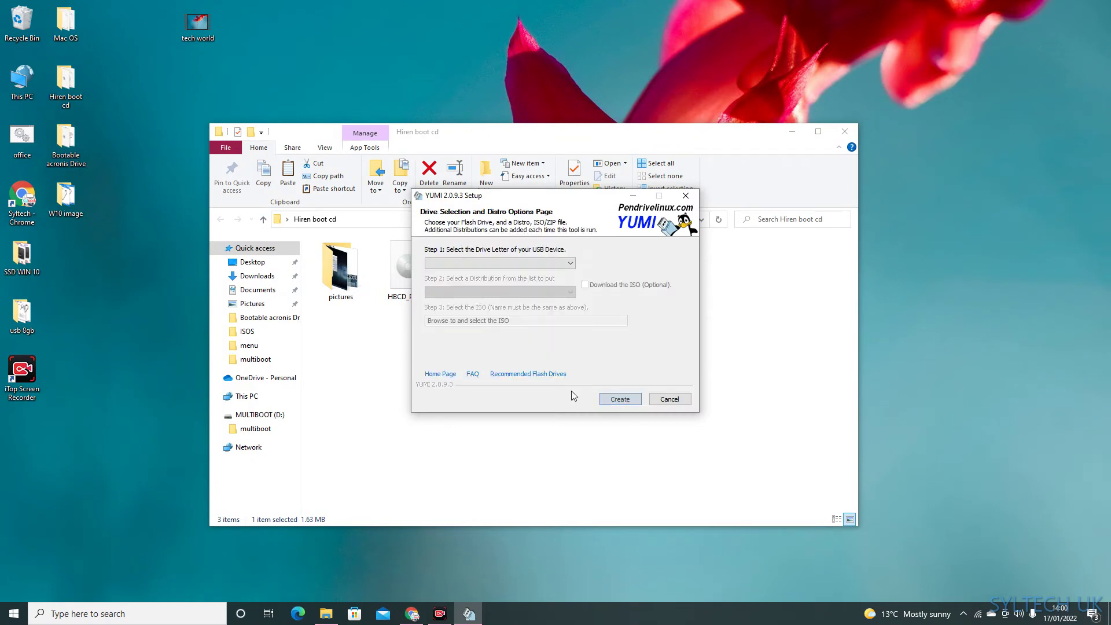
{"action": "left_click", "coordinate": [487, 264]}
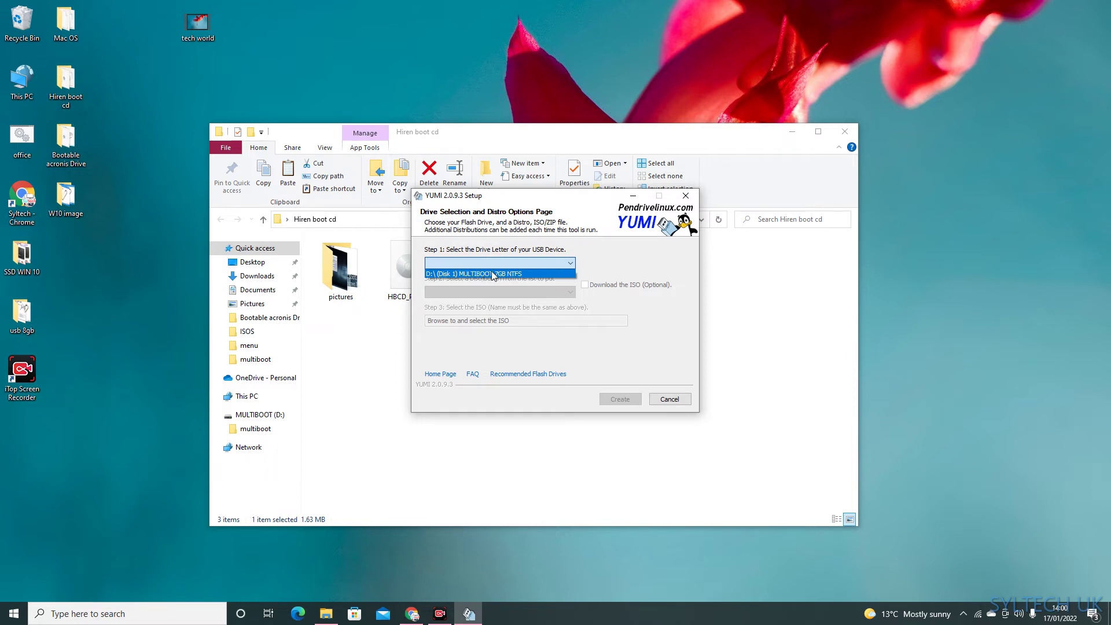
{"action": "left_click", "coordinate": [521, 274]}
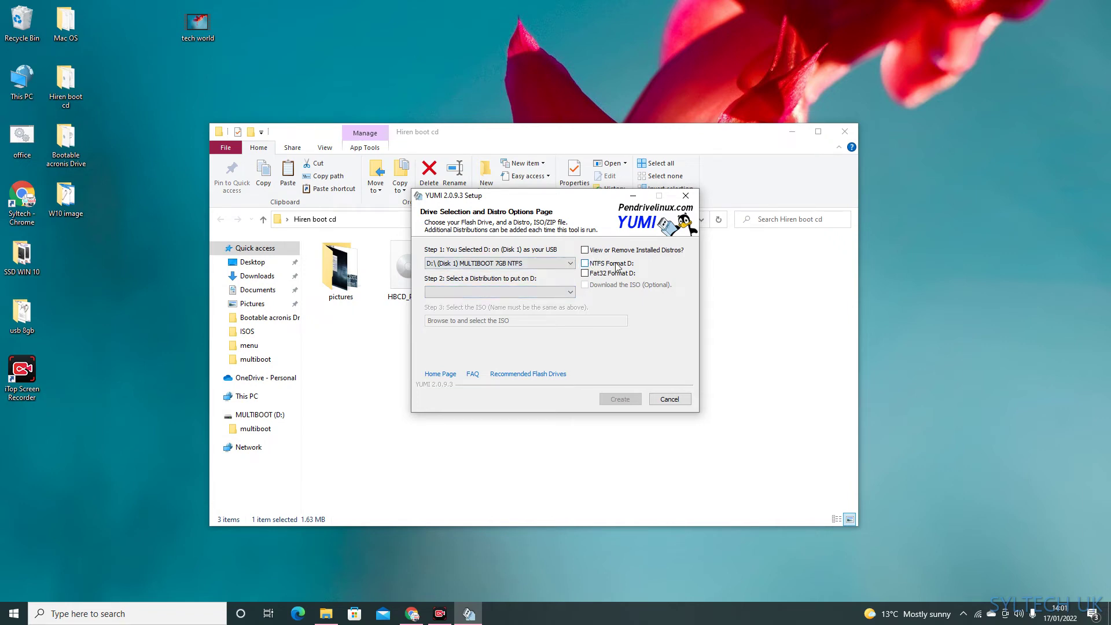
{"action": "left_click", "coordinate": [584, 263]}
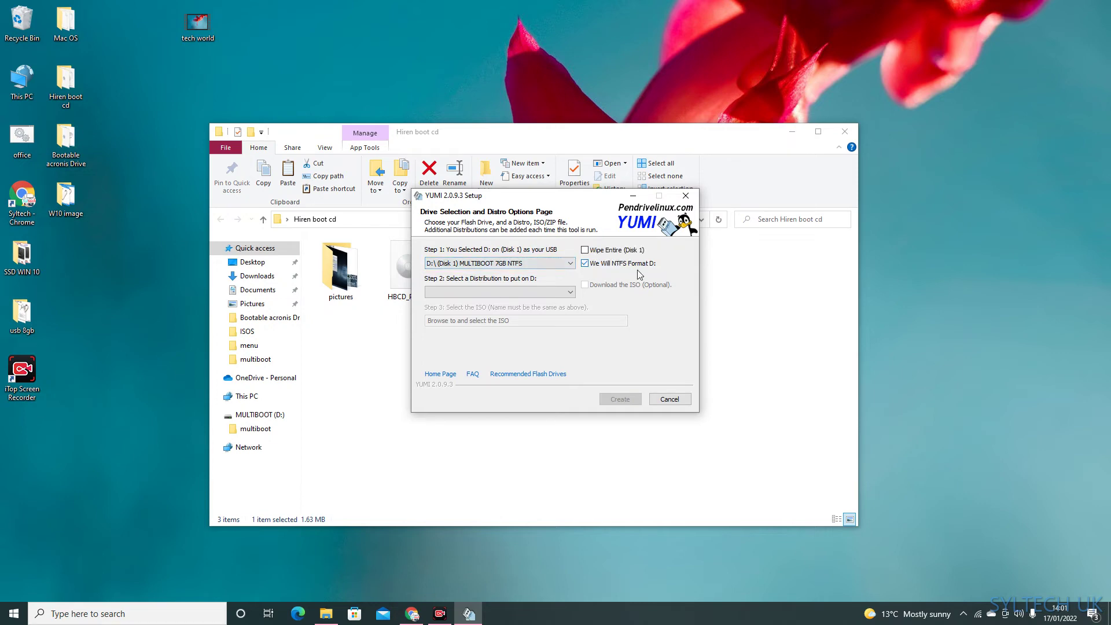
{"action": "left_click", "coordinate": [492, 292]}
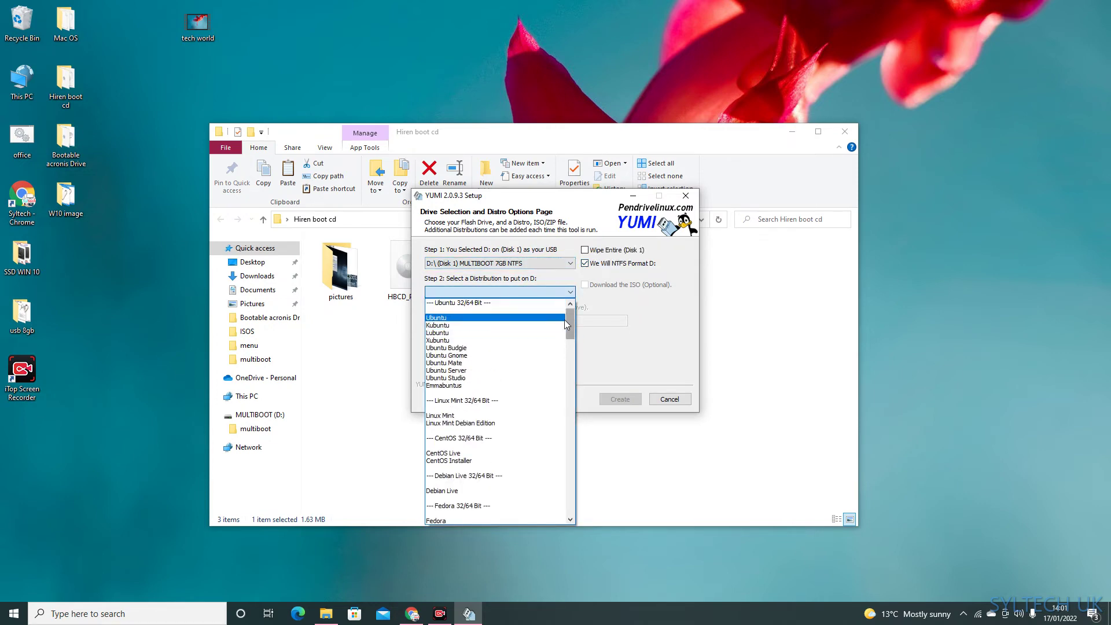
Choose Try Unlisted ISO (GRUB Partition 4), select HBCD_PE_x64.iso from Downloads, and start building.
{"action": "left_click_drag", "start_coordinate": [570, 325], "coordinate": [572, 503]}
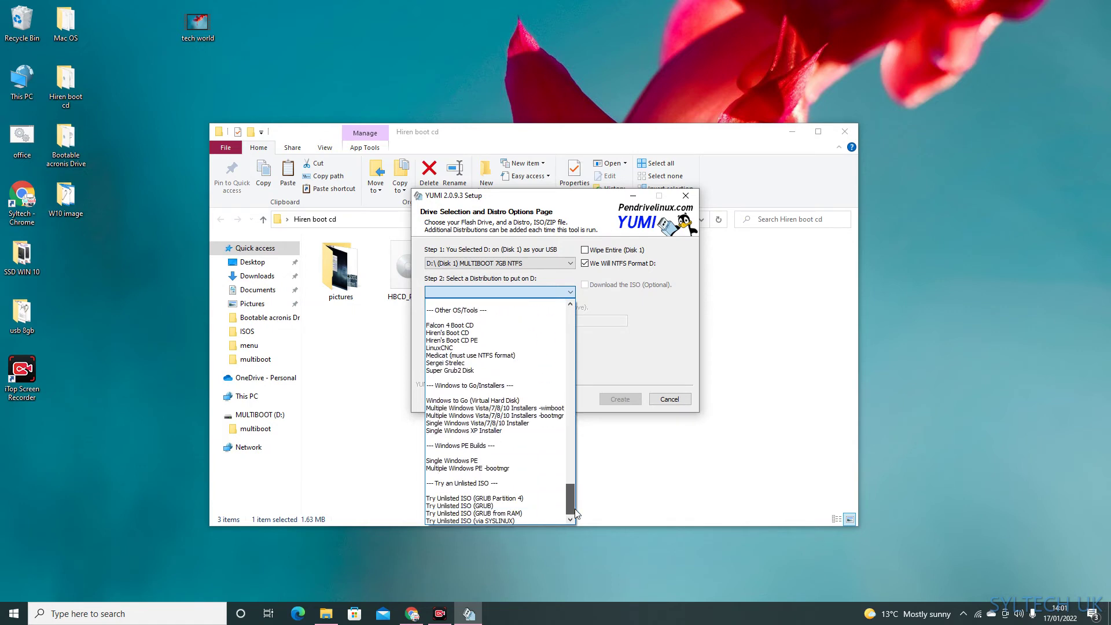
{"action": "left_click", "coordinate": [502, 499]}
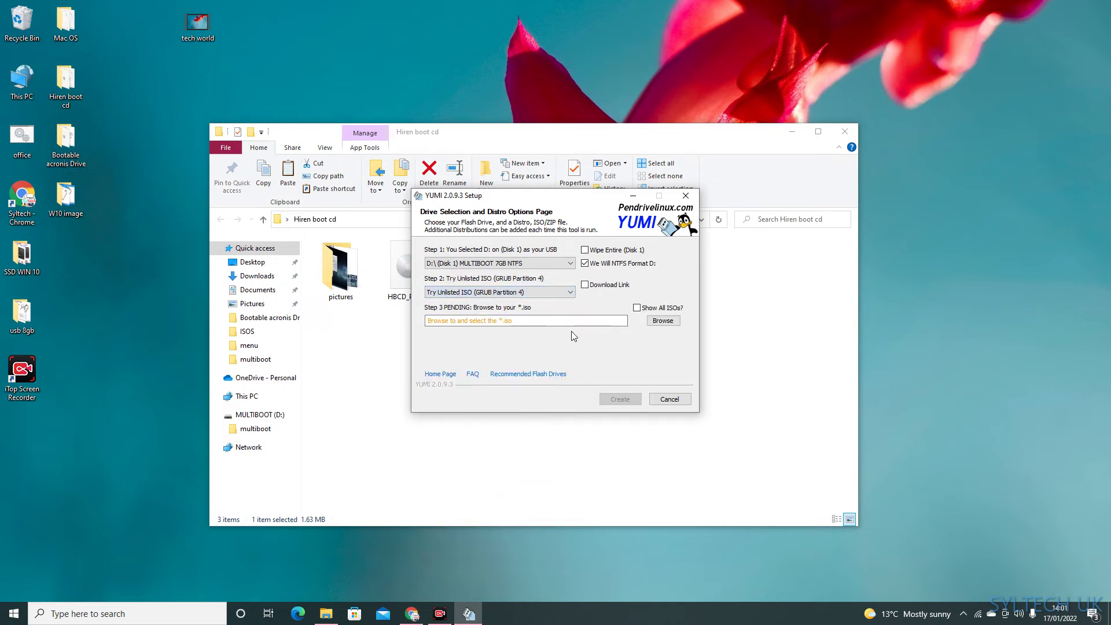
{"action": "left_click", "coordinate": [664, 321]}
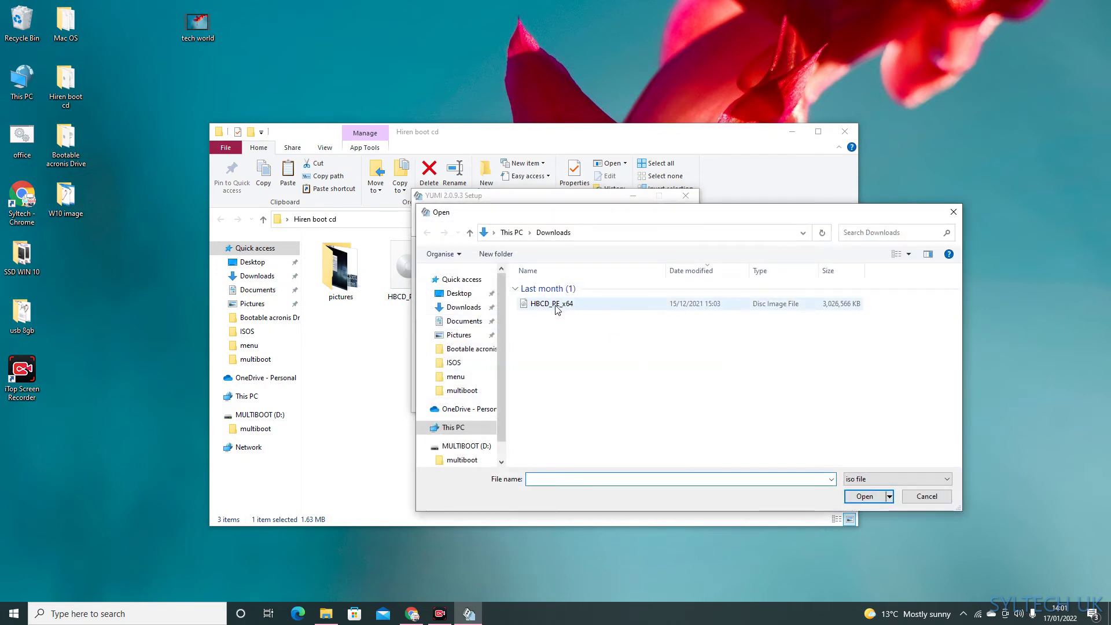
{"action": "left_click", "coordinate": [556, 307]}
{"action": "left_click", "coordinate": [859, 498]}
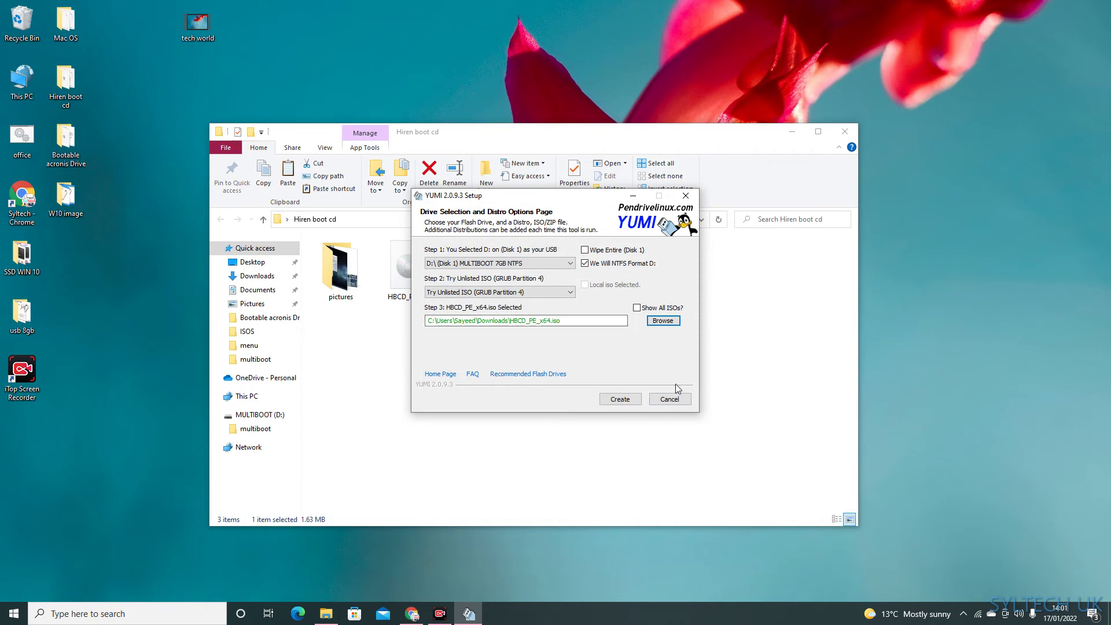
{"action": "left_click", "coordinate": [619, 400]}
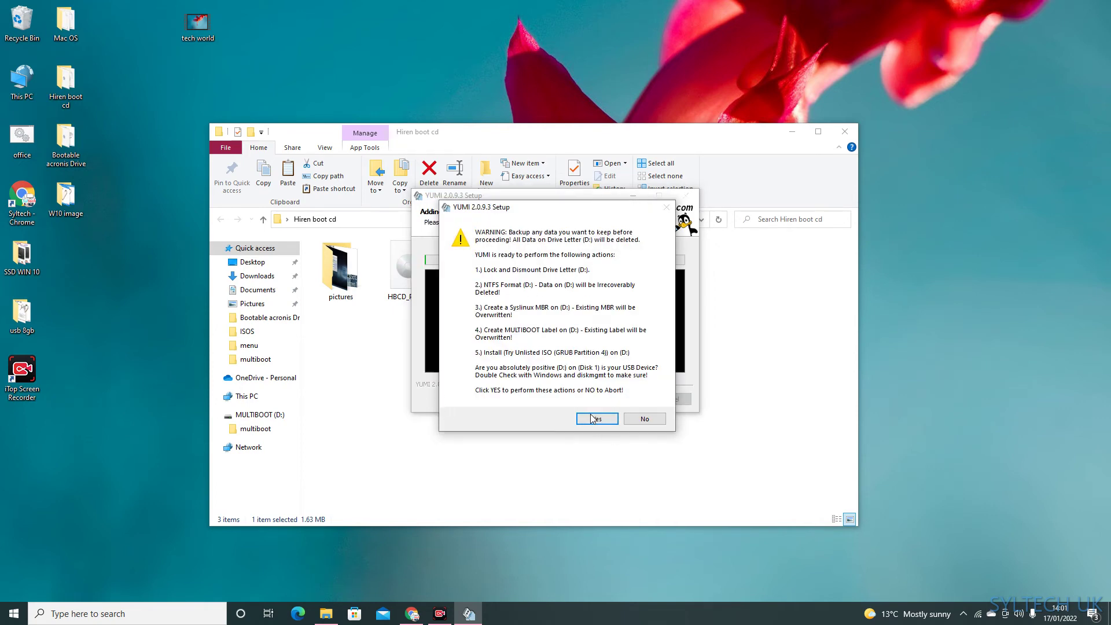
Confirm both warnings to NTFS-format D:, let HBCD_PE_x64 install, decline more ISOs, and finish.
{"action": "left_click", "coordinate": [596, 418]}
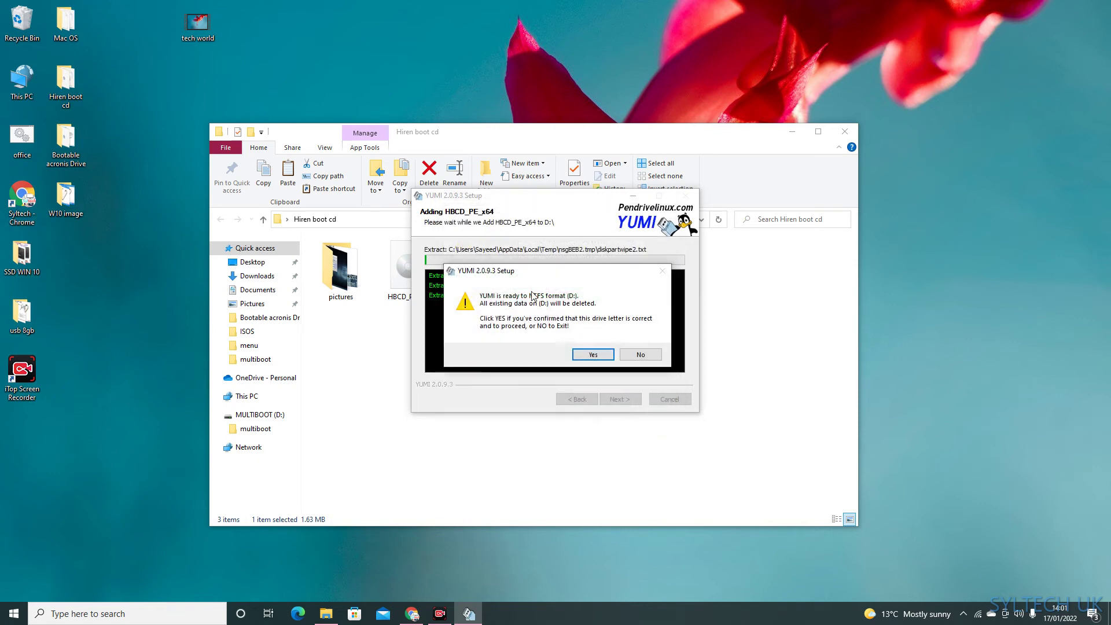
{"action": "left_click", "coordinate": [590, 356]}
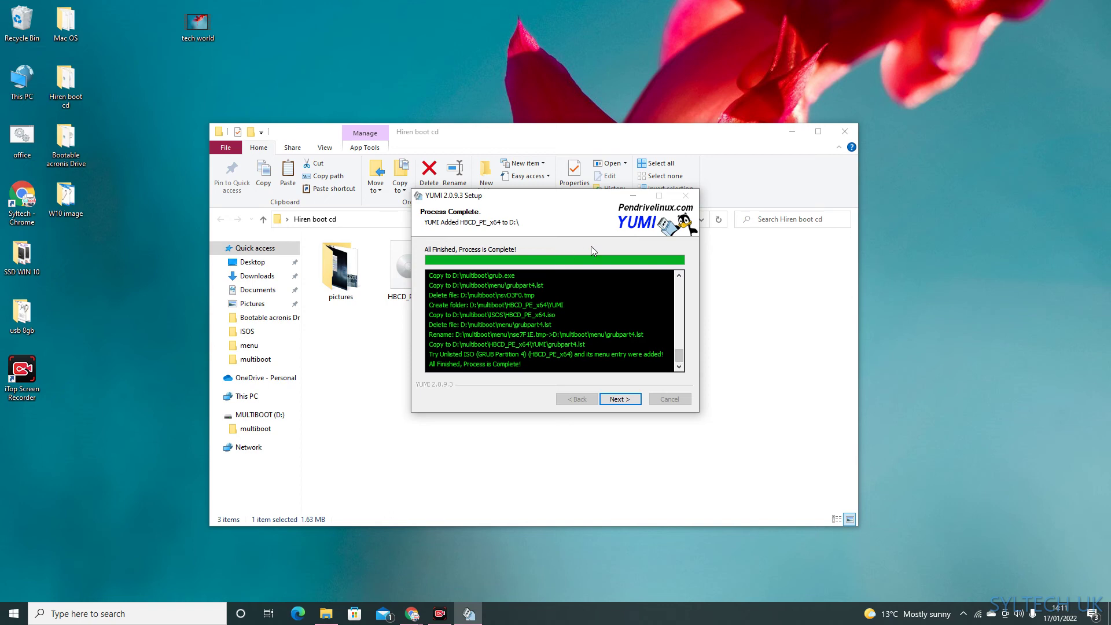
{"action": "left_click", "coordinate": [620, 403]}
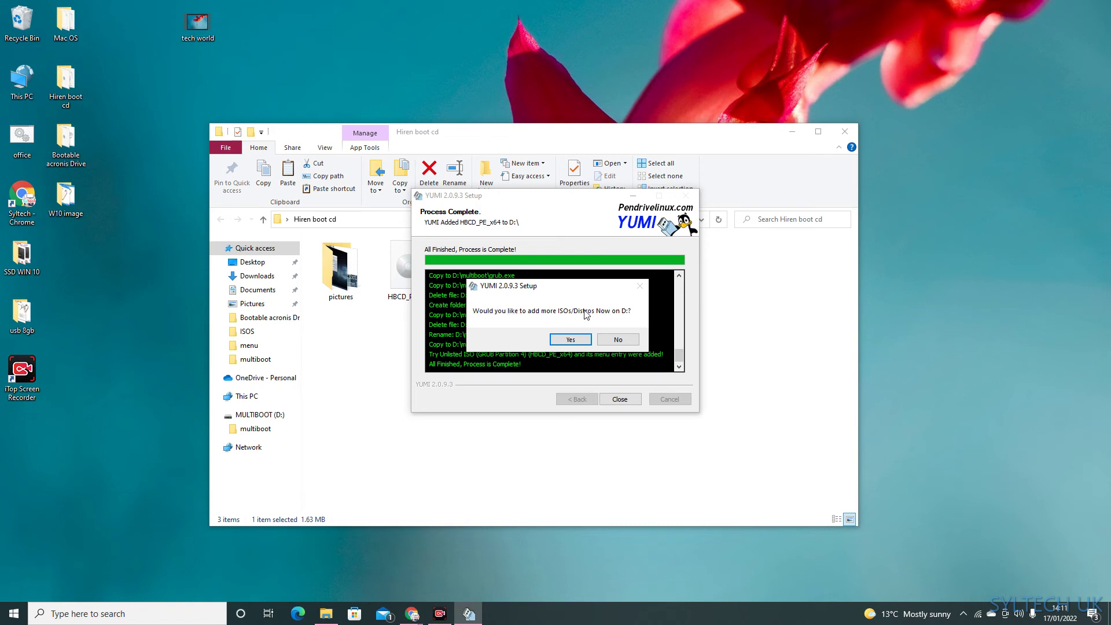
{"action": "left_click", "coordinate": [617, 341]}
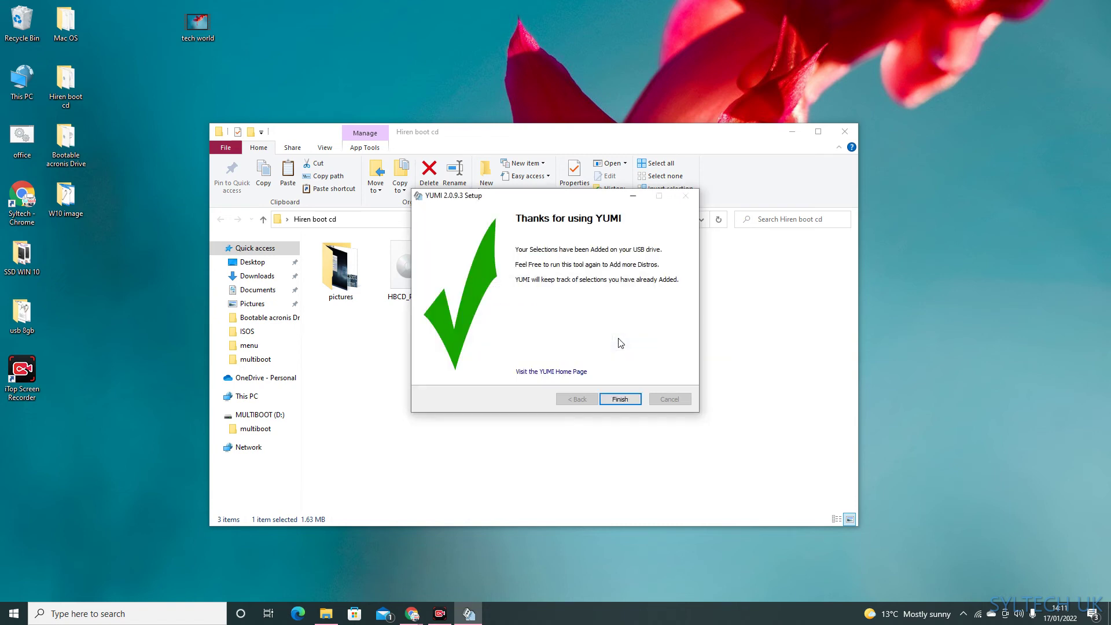
{"action": "left_click", "coordinate": [620, 399]}
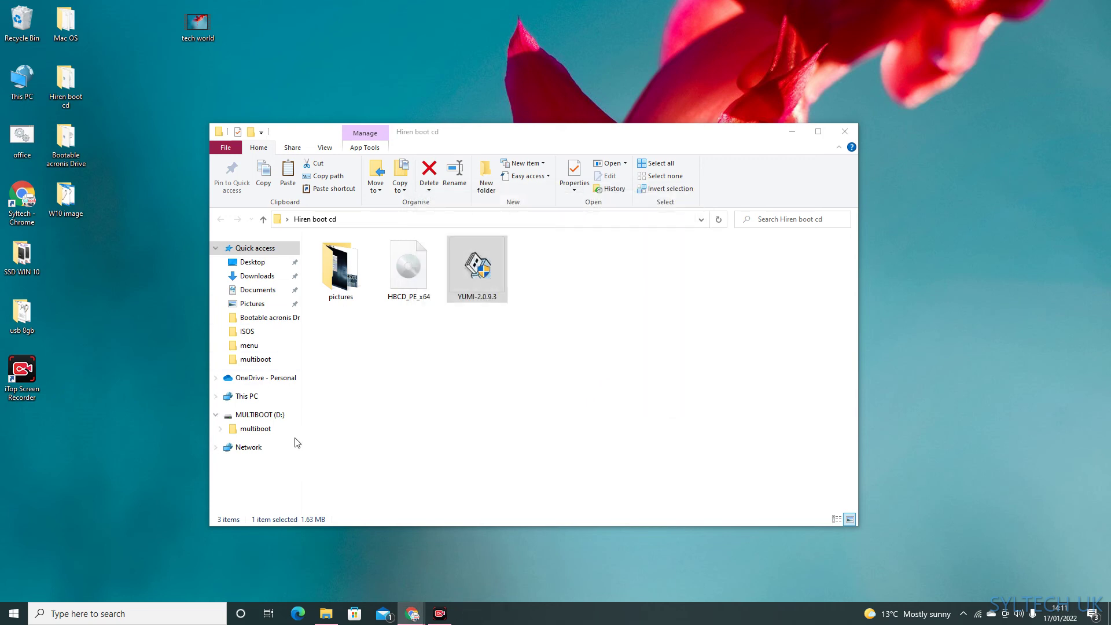
Browse to D:\multiboot, select its 19 items to review them, then close Explorer.
{"action": "left_click", "coordinate": [273, 415]}
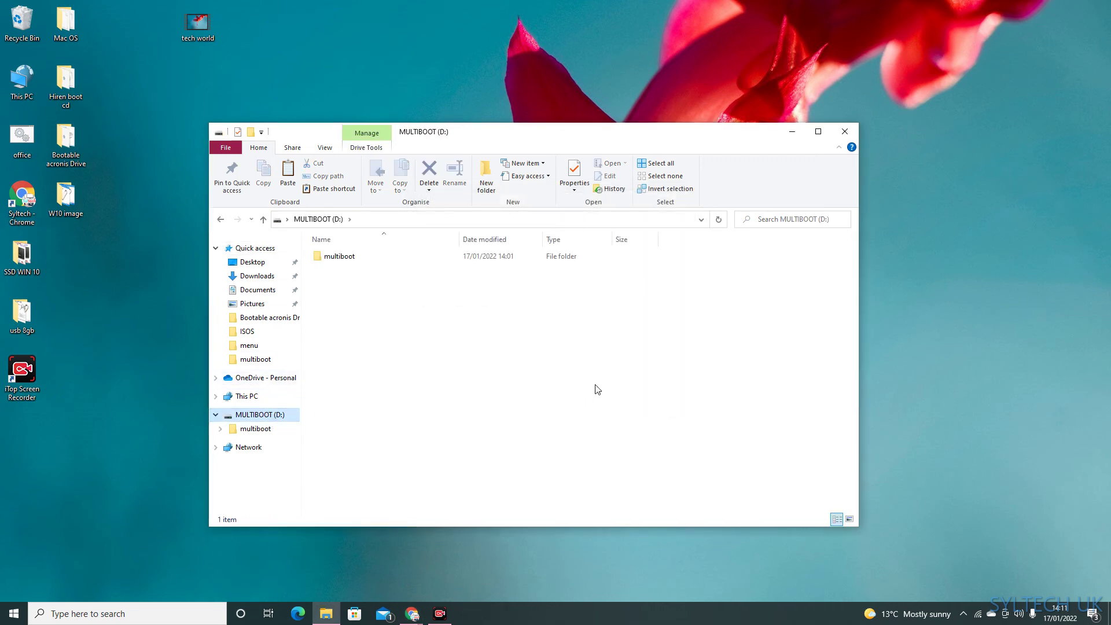
{"action": "double_click", "coordinate": [364, 258]}
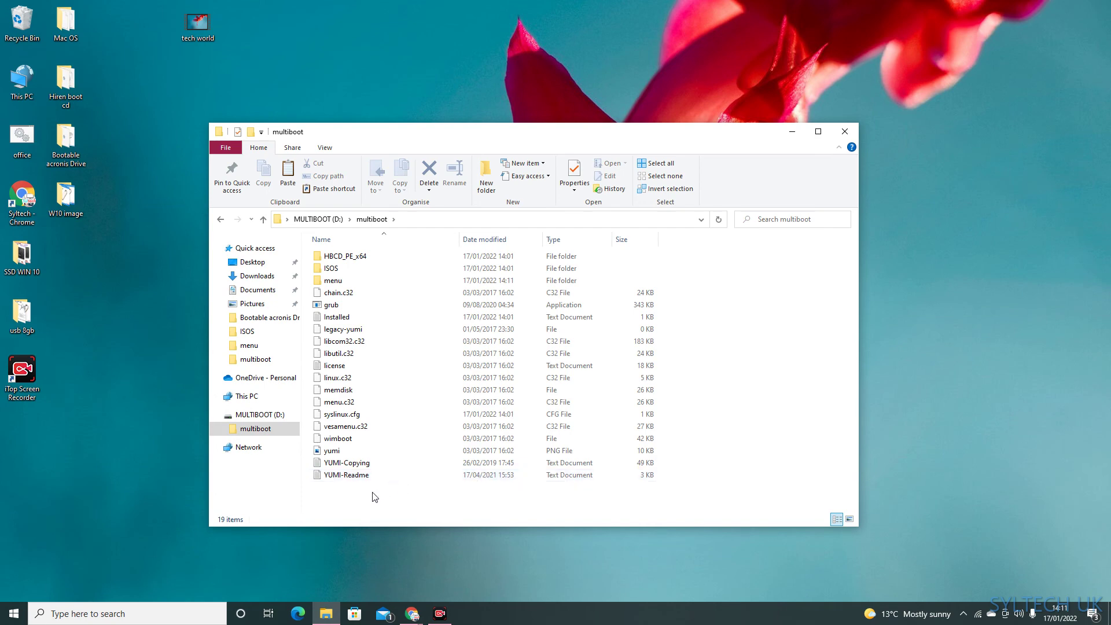
{"action": "left_click_drag", "start_coordinate": [373, 496], "coordinate": [347, 238]}
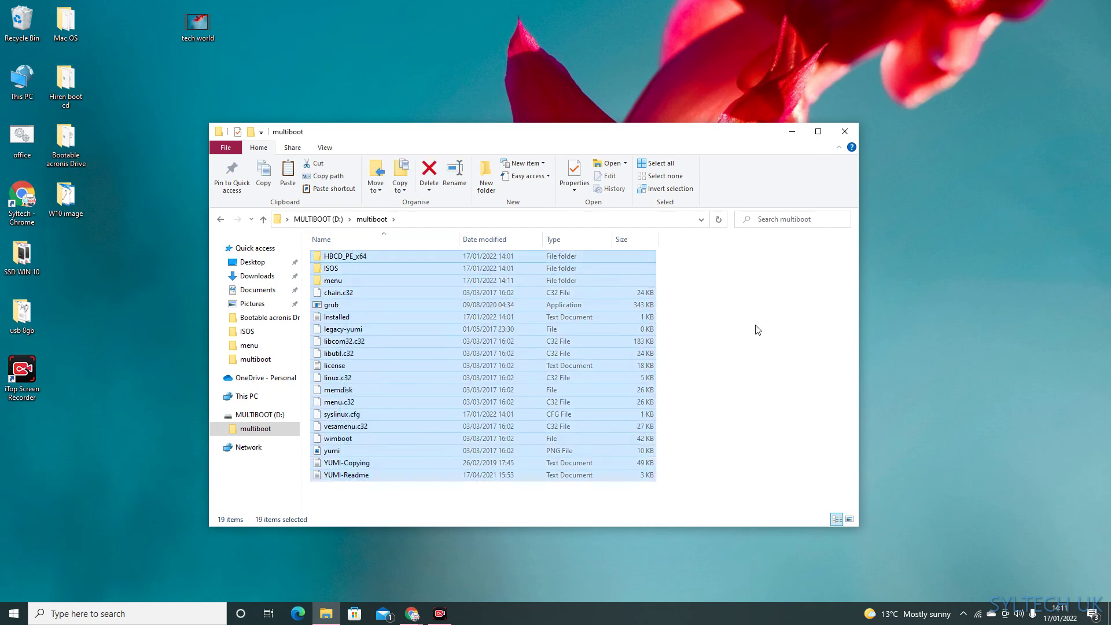
{"action": "left_click", "coordinate": [747, 317]}
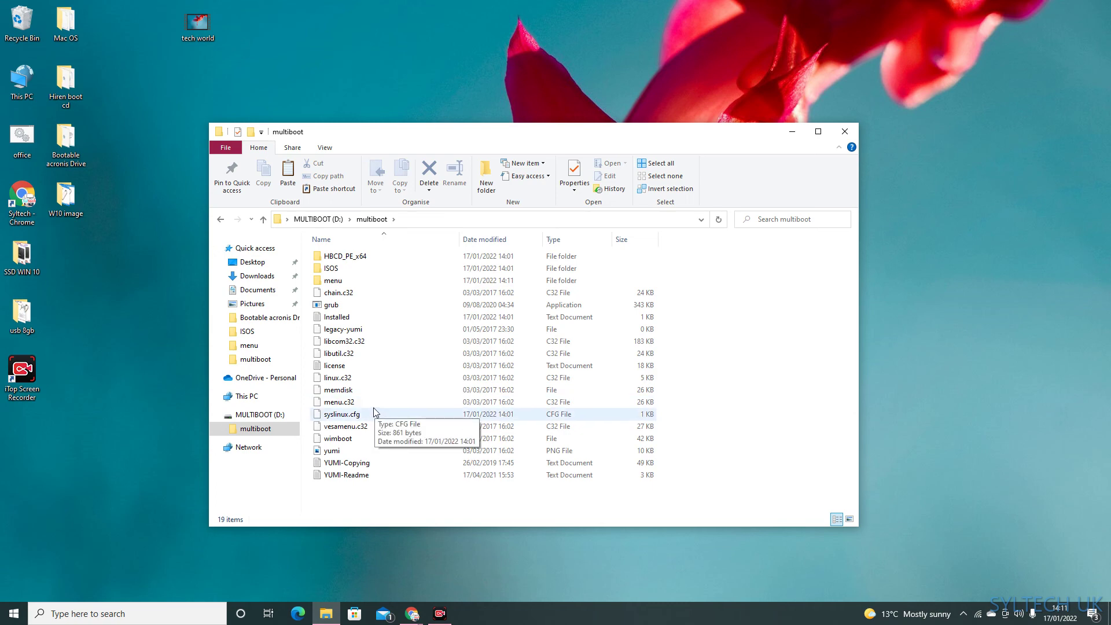
{"action": "left_click", "coordinate": [844, 130]}
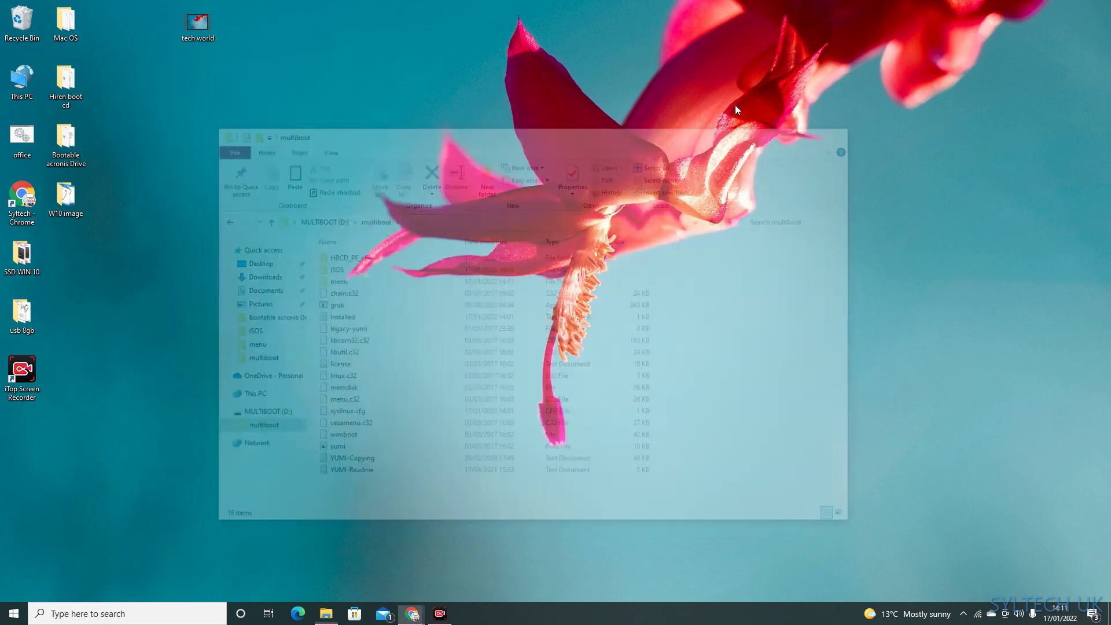
Refresh the desktop so the 20220117_134037 file shows its image thumbnail.
{"action": "right_click", "coordinate": [383, 197]}
{"action": "left_click", "coordinate": [435, 254]}
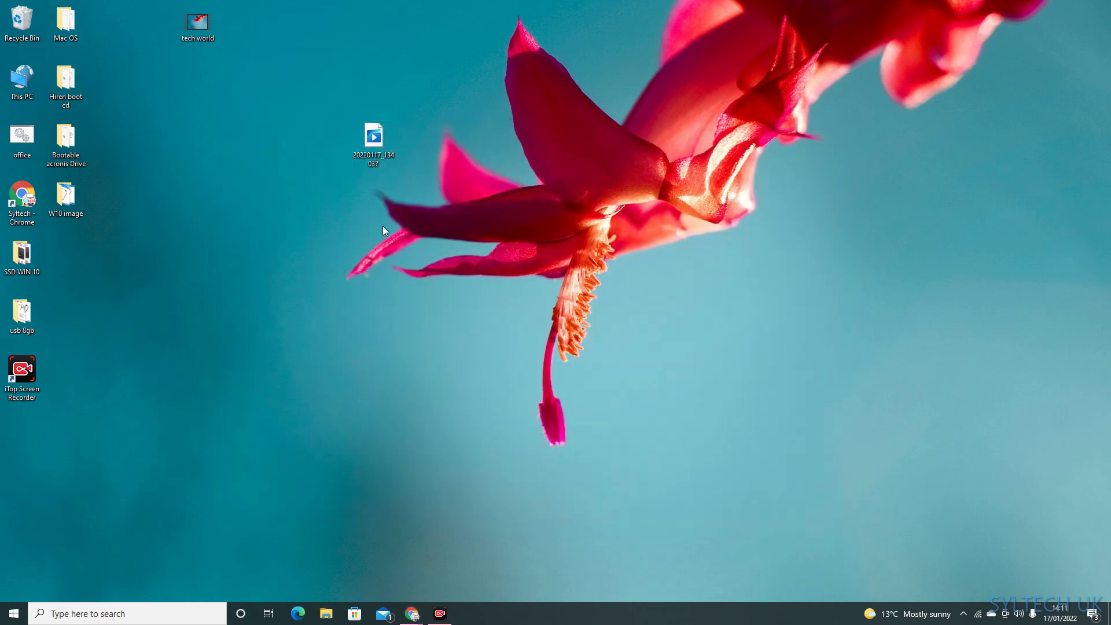
{"action": "right_click", "coordinate": [375, 216]}
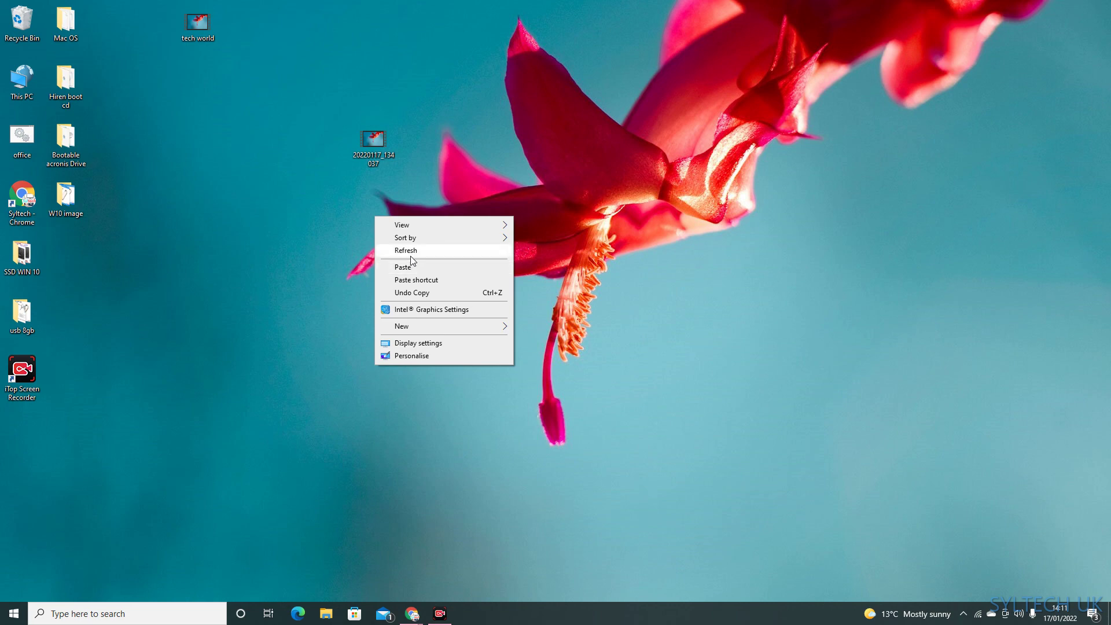
{"action": "left_click", "coordinate": [337, 218]}
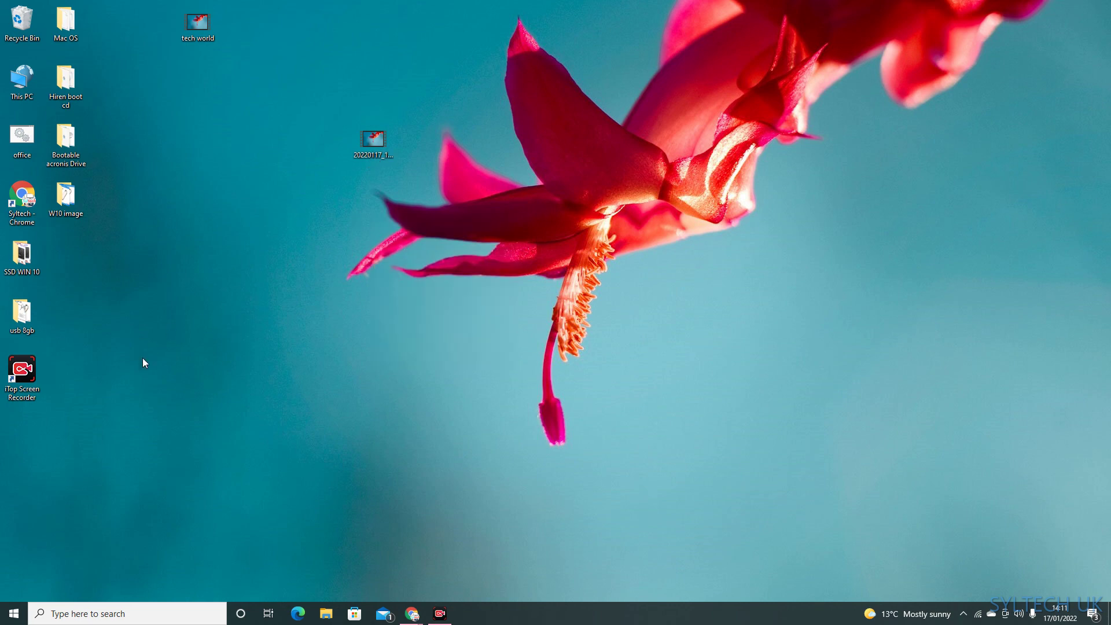